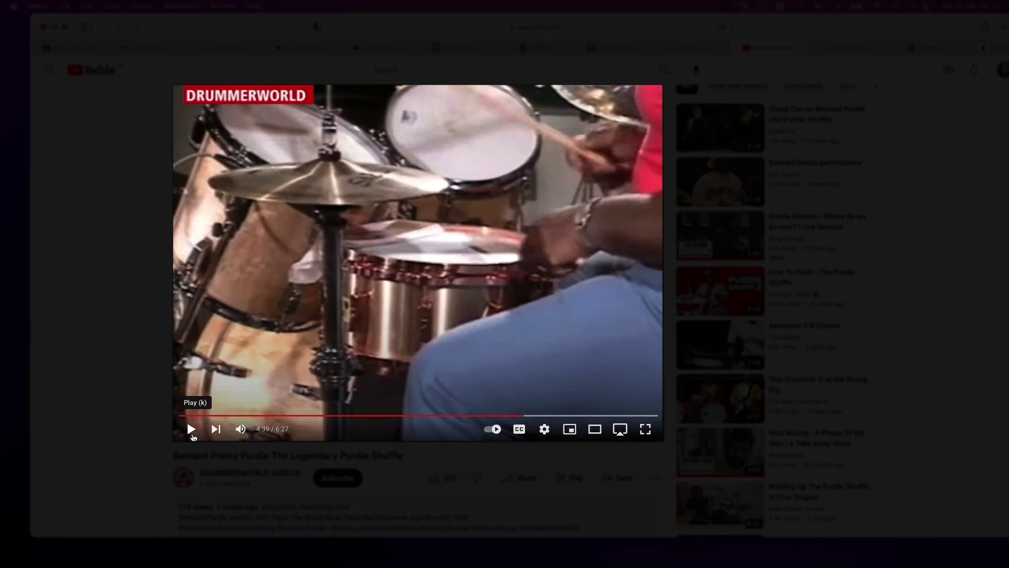
Step: Play the Bernard Purdie shuffle video, pause it at 4:47, then resume watching
left_click(192, 436)
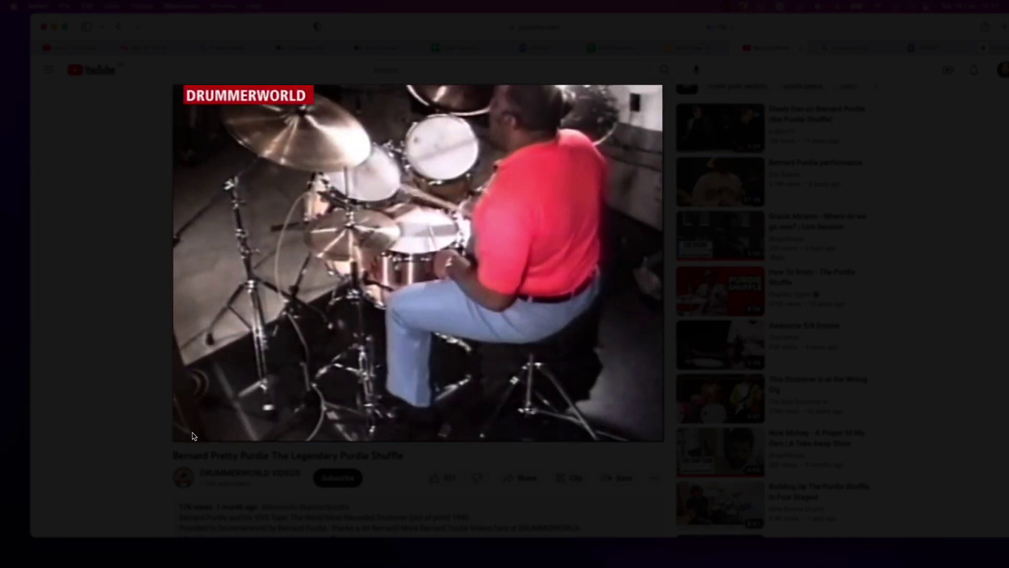
mouse_move(190, 432)
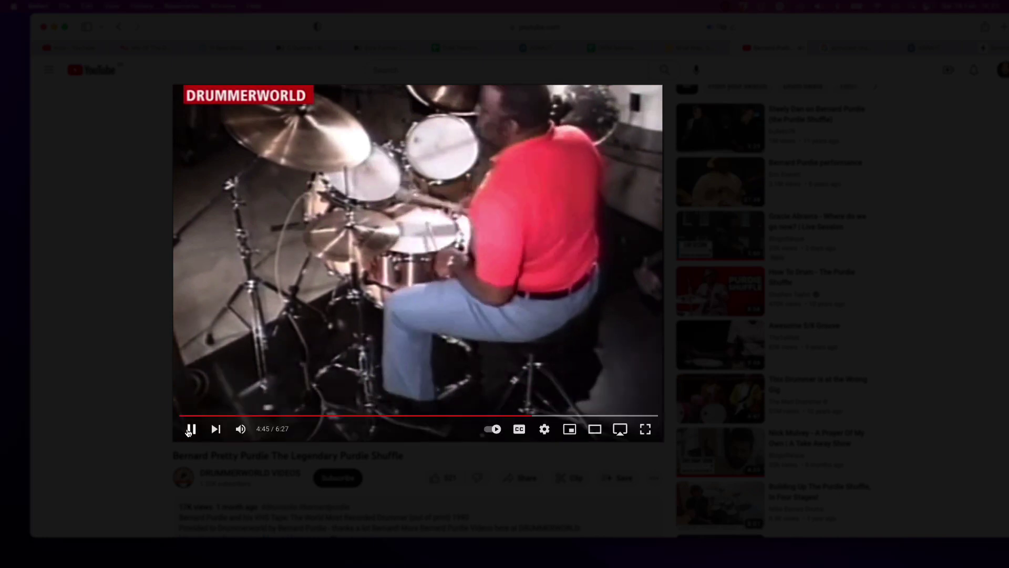
left_click(190, 429)
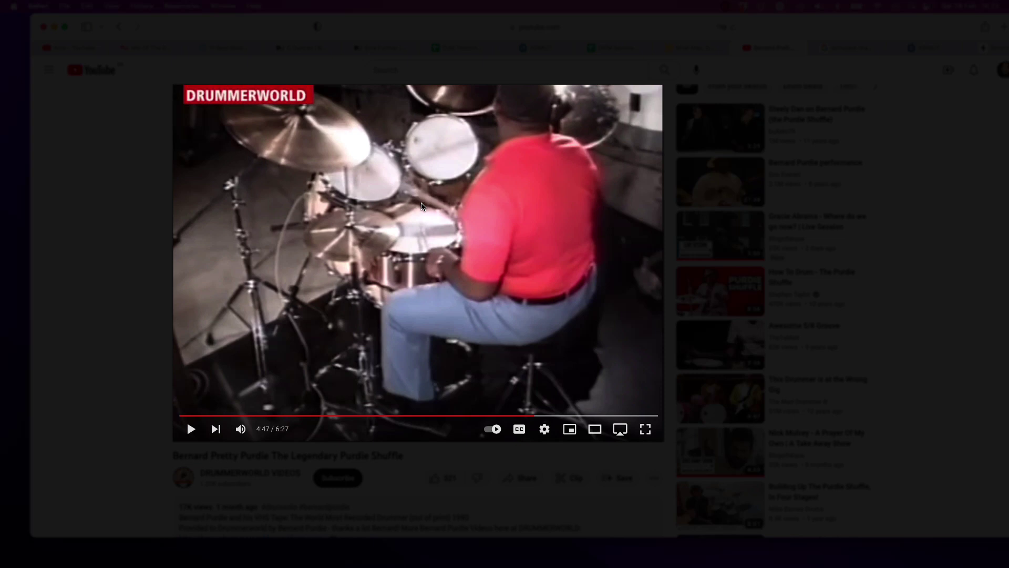
left_click(192, 435)
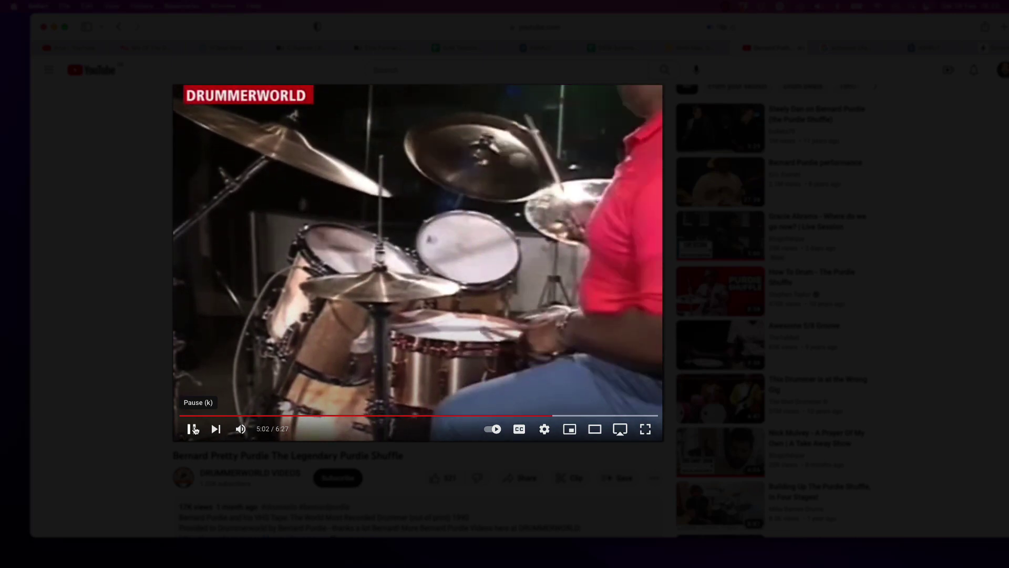
Step: Pause the YouTube video at 5:02 and play Bubble Skunker from the kLL Bill EP in Spotify
left_click(192, 428)
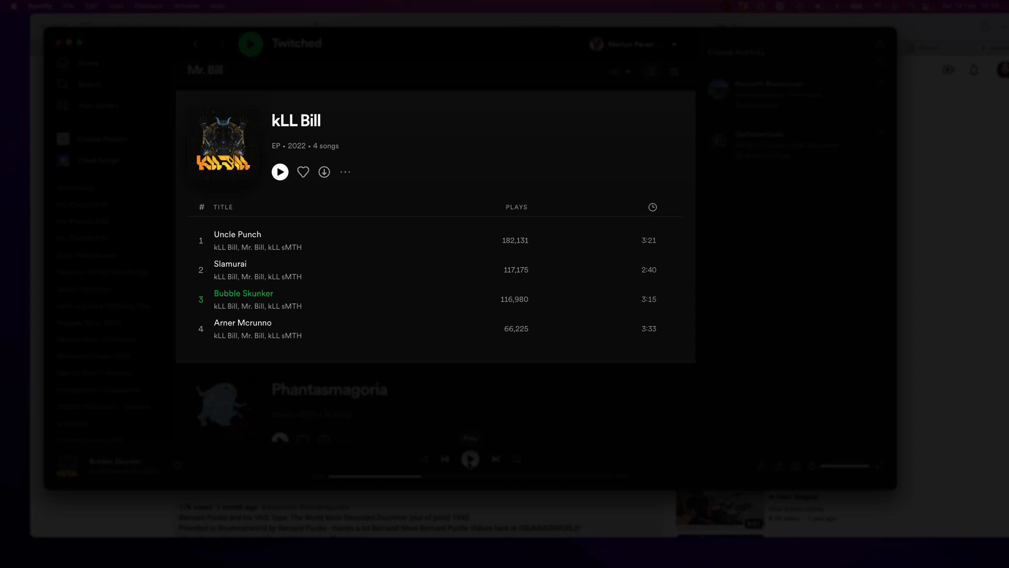
left_click(471, 459)
Step: Pause Bubble Skunker, jump back a little in the track, and resume playing
key("space")
left_click(428, 475)
key("space")
Step: Pause the reference track and load the 808 Core Kit onto the 1 MIDI track
left_click(470, 459)
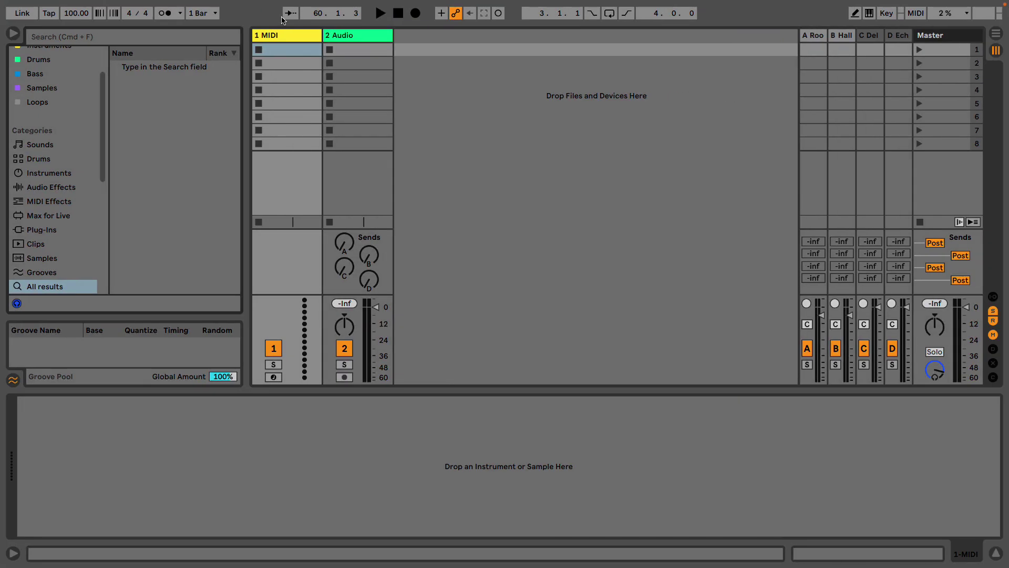
left_click(289, 37)
key("super+f")
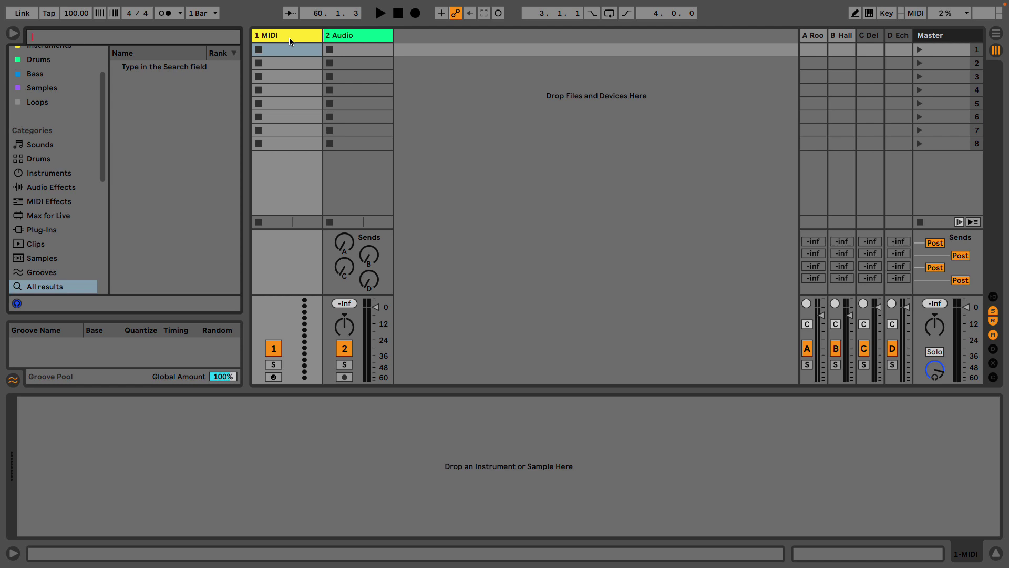
type("808")
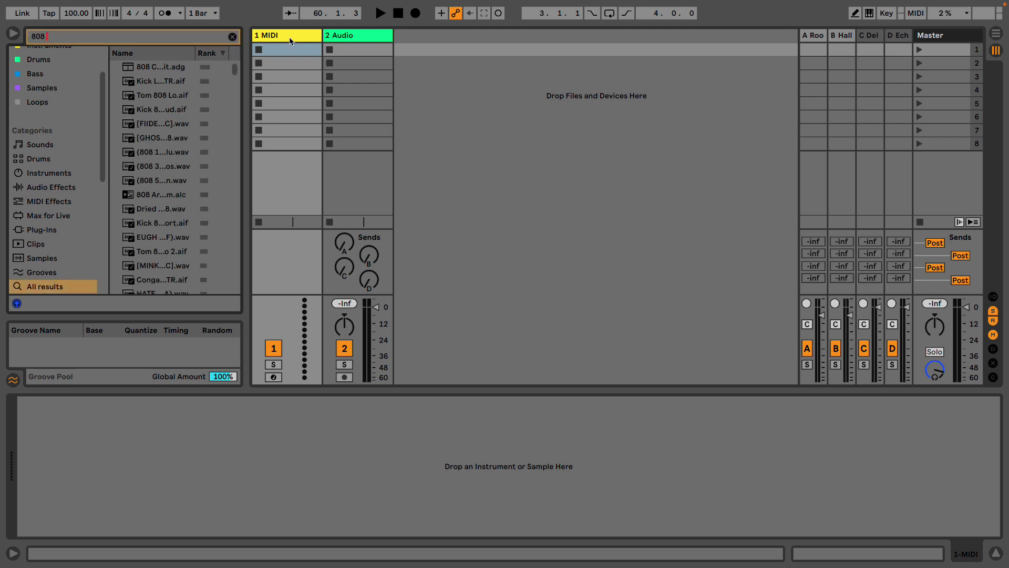
key("Down")
key("Return")
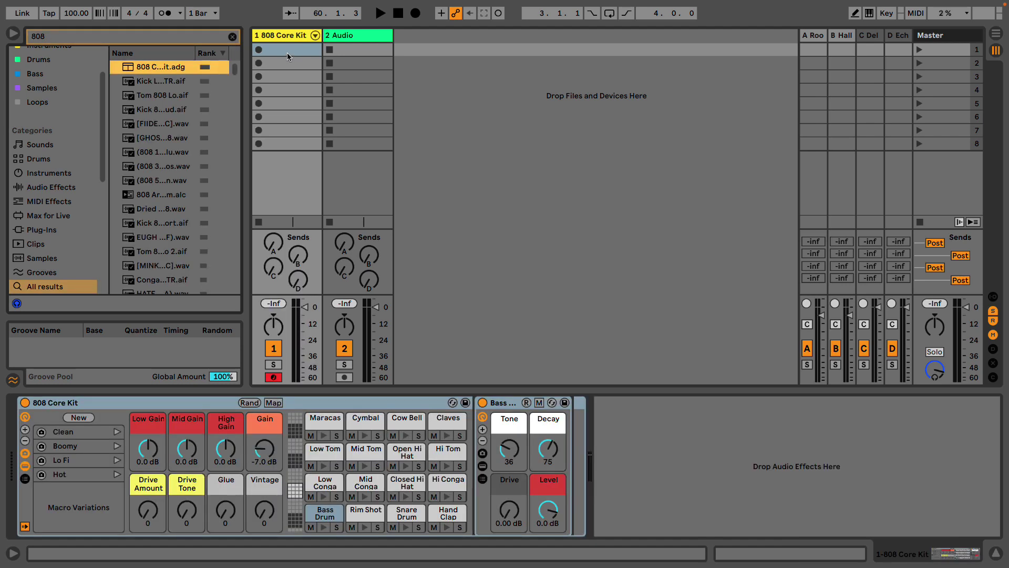
Step: Create a MIDI clip with Bass Drums at 1.1.1, 1.1.4, 1.3.3 and Rim Shots at 1.2, 1.4
double_click(289, 49)
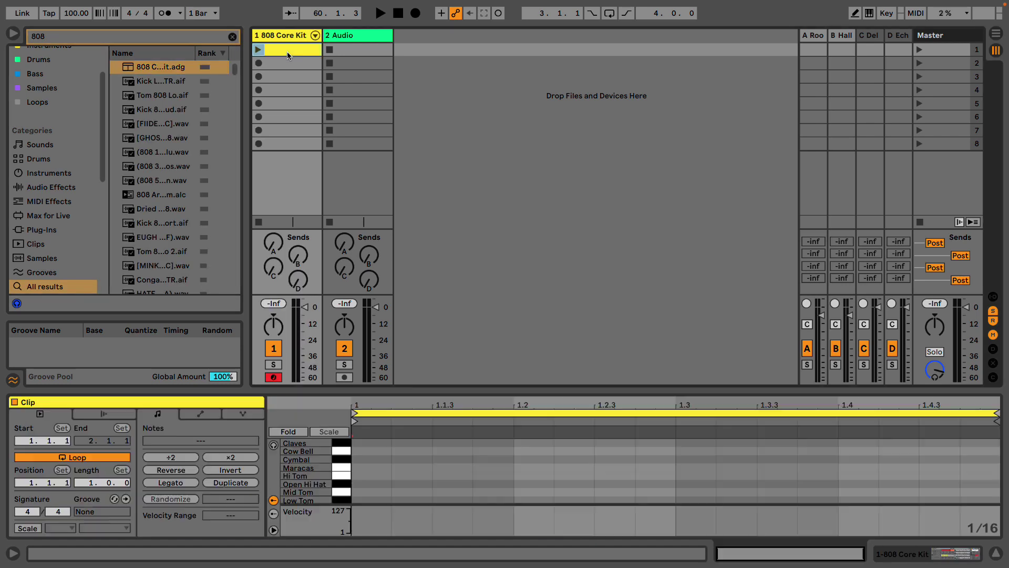
double_click(398, 391)
double_click(359, 390)
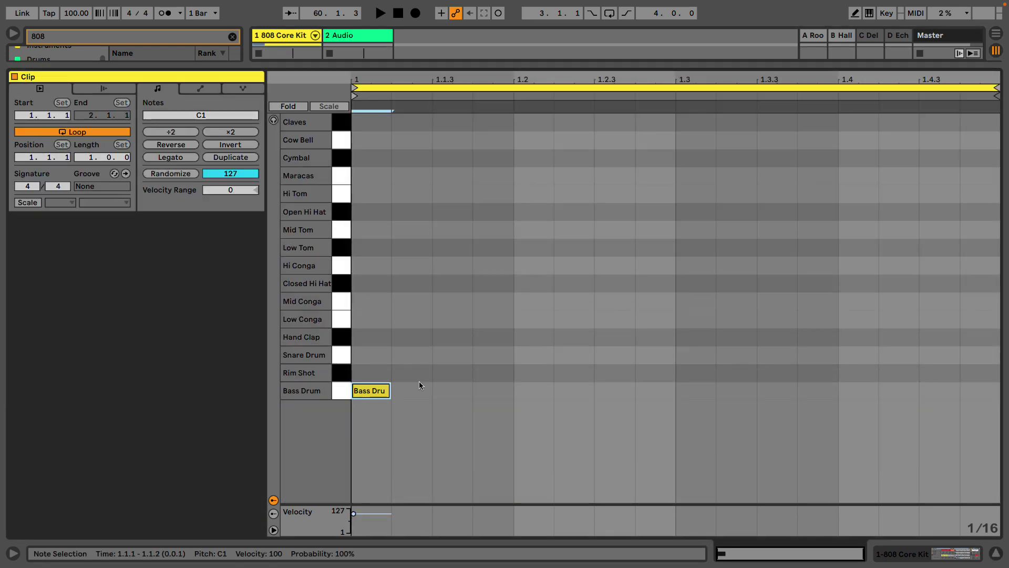
double_click(489, 390)
double_click(533, 373)
double_click(772, 390)
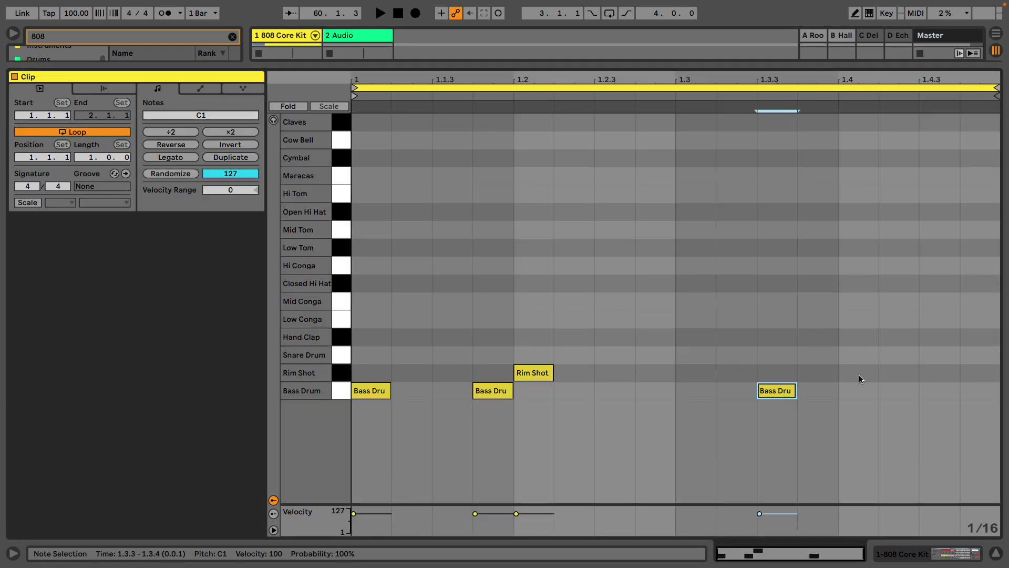
double_click(859, 374)
Step: Move both Rim Shot notes onto the Snare Drum row
left_click(338, 374)
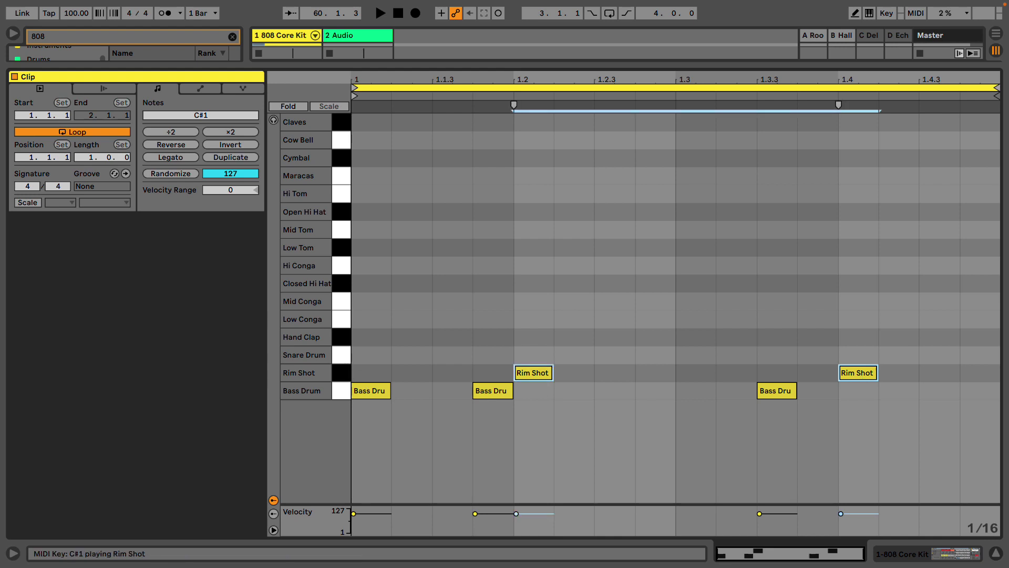
key("Up")
key("Up")
key("Down")
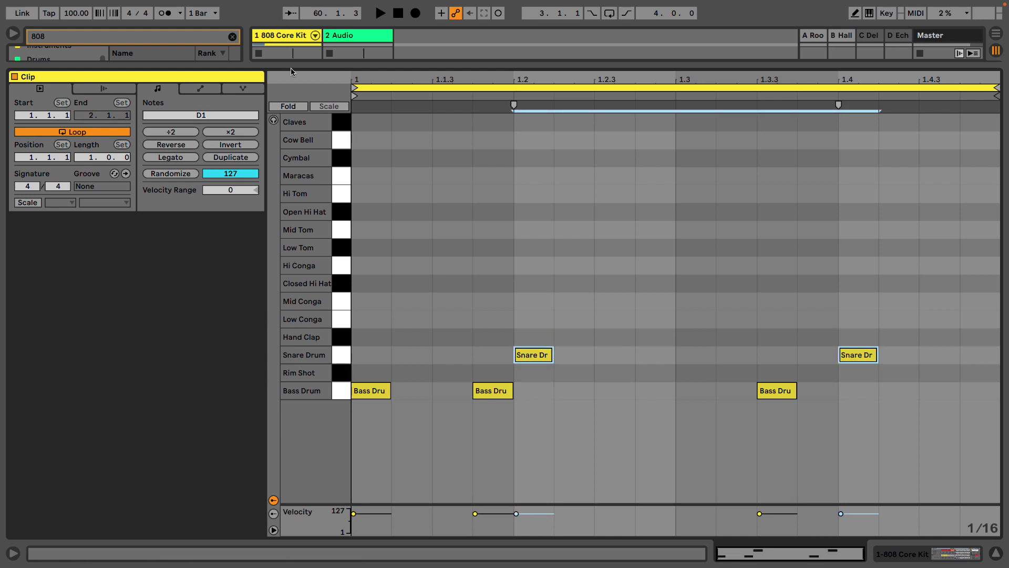
left_click_drag(289, 66, 272, 105)
Step: Launch the clip and raise the 808 Core Kit's Gain from -7.0 dB to -1.6 dB
left_click(258, 52)
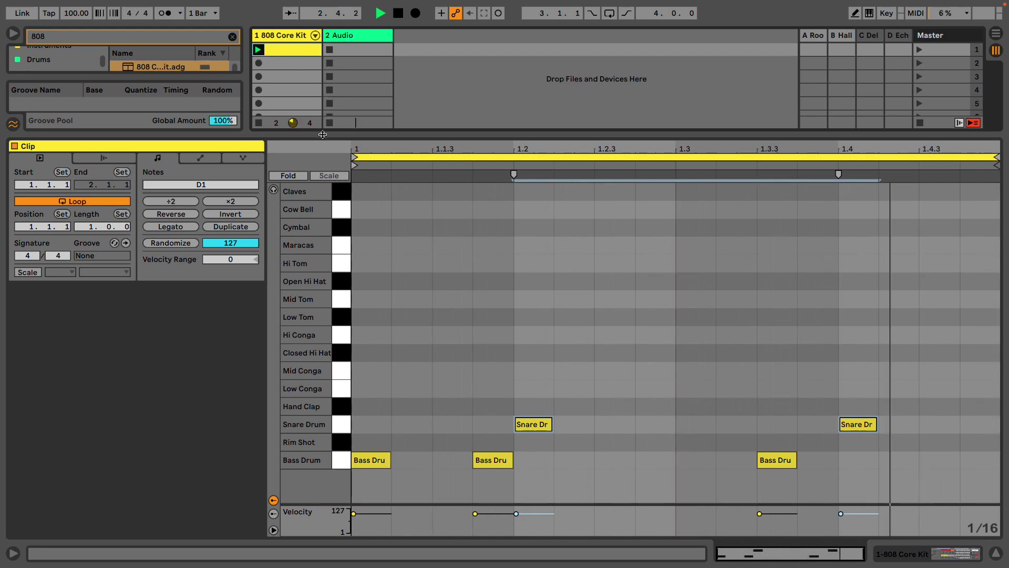
key("ctrl+alt+m")
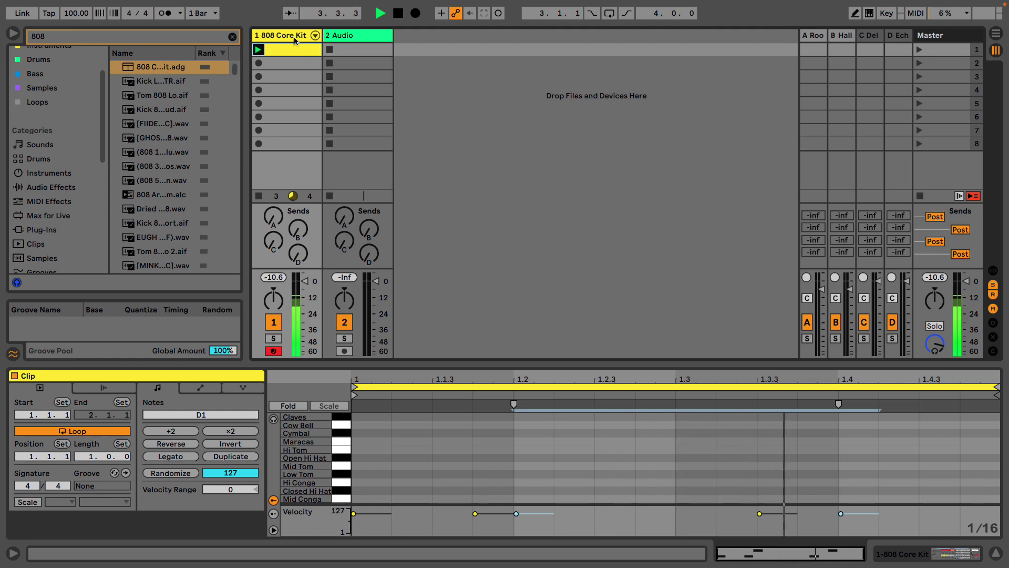
key("shift+Tab")
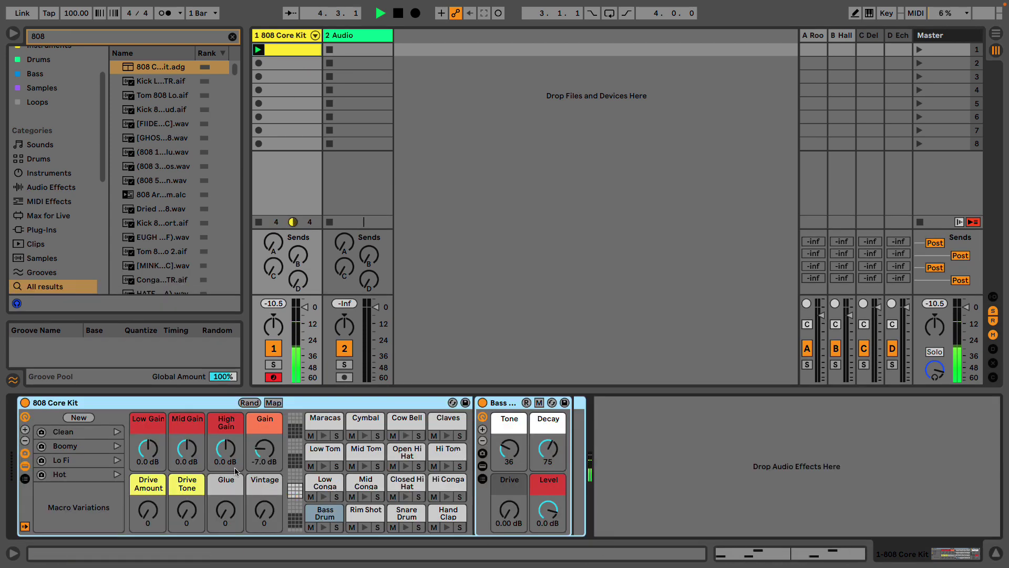
left_click_drag(265, 448, 265, 426)
key("space")
key("shift+Tab")
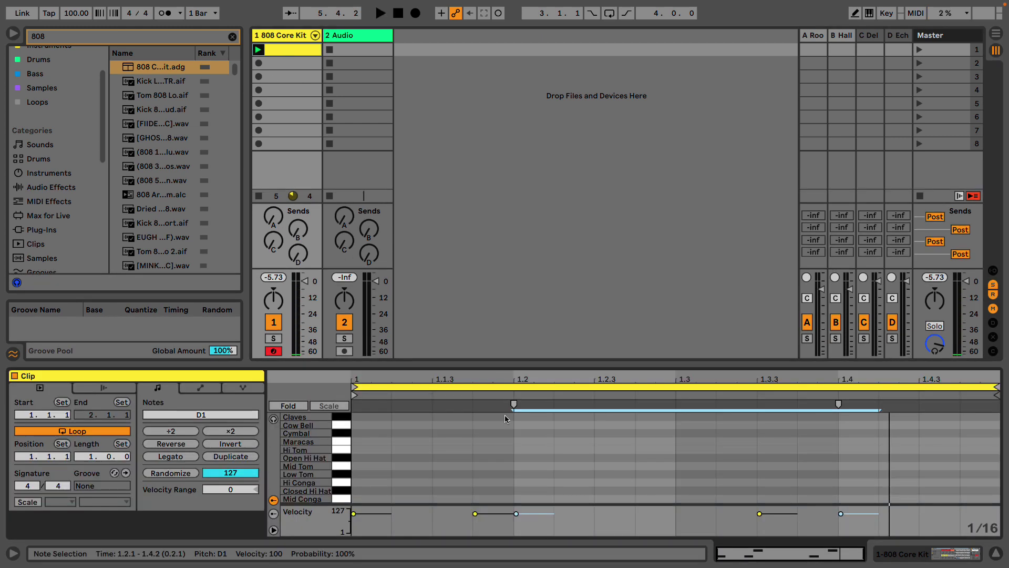
Step: Enlarge the note editor's velocity lane and select only the Snare Drum note at 1.2
scroll(493, 452, "down", 3)
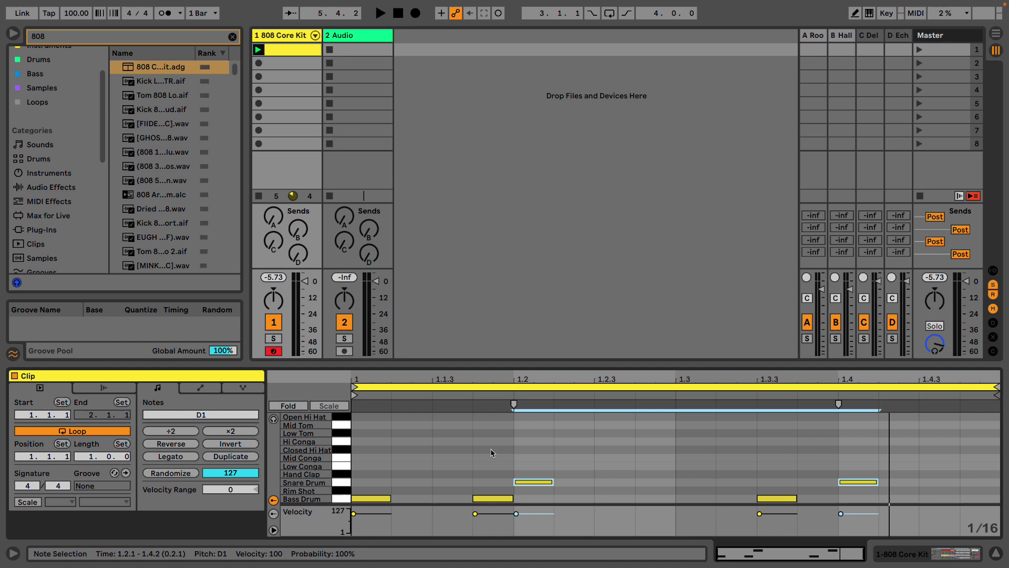
left_click_drag(487, 365, 487, 358)
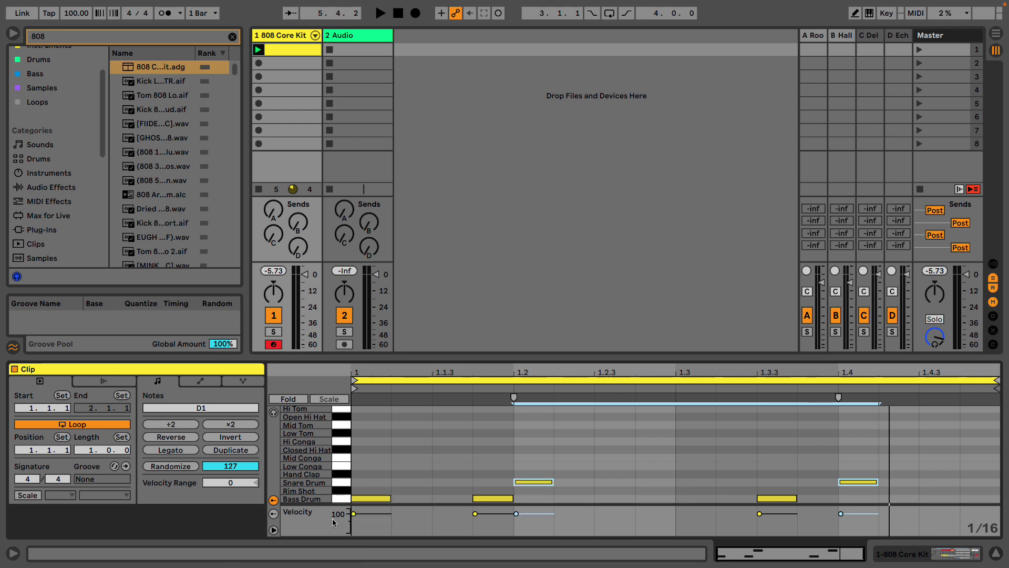
left_click(356, 515)
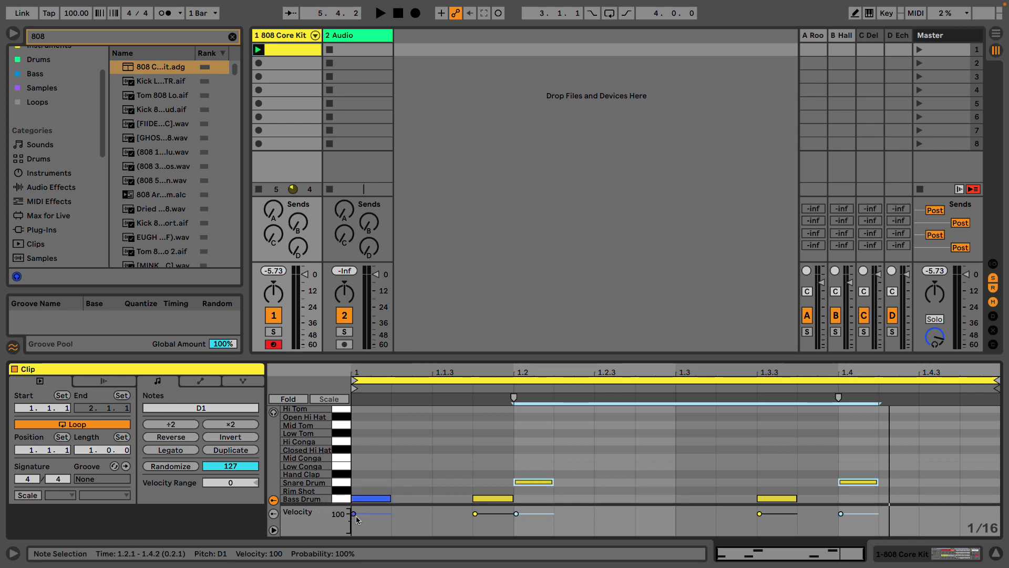
left_click(494, 515)
left_click(517, 514)
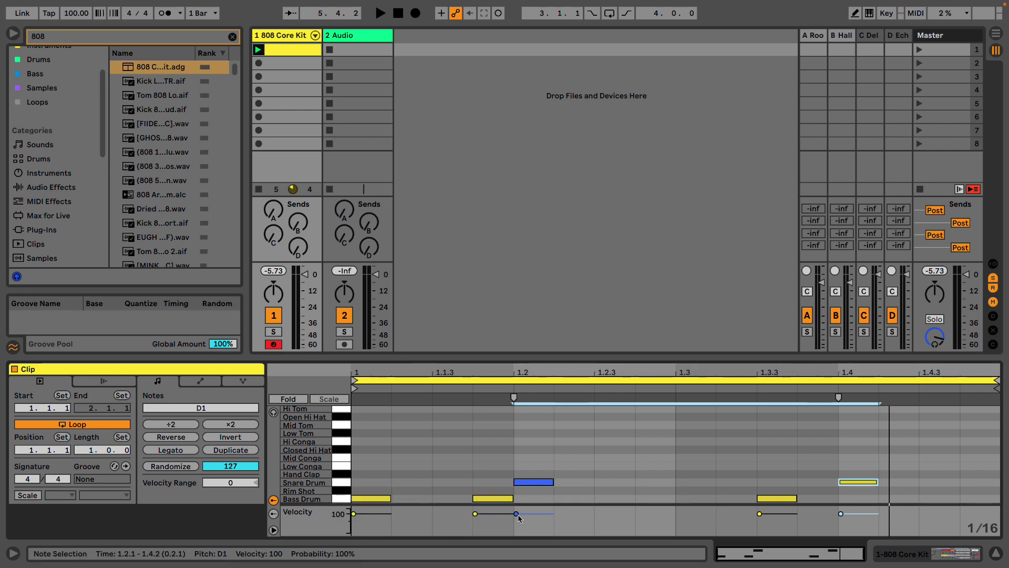
left_click(531, 481)
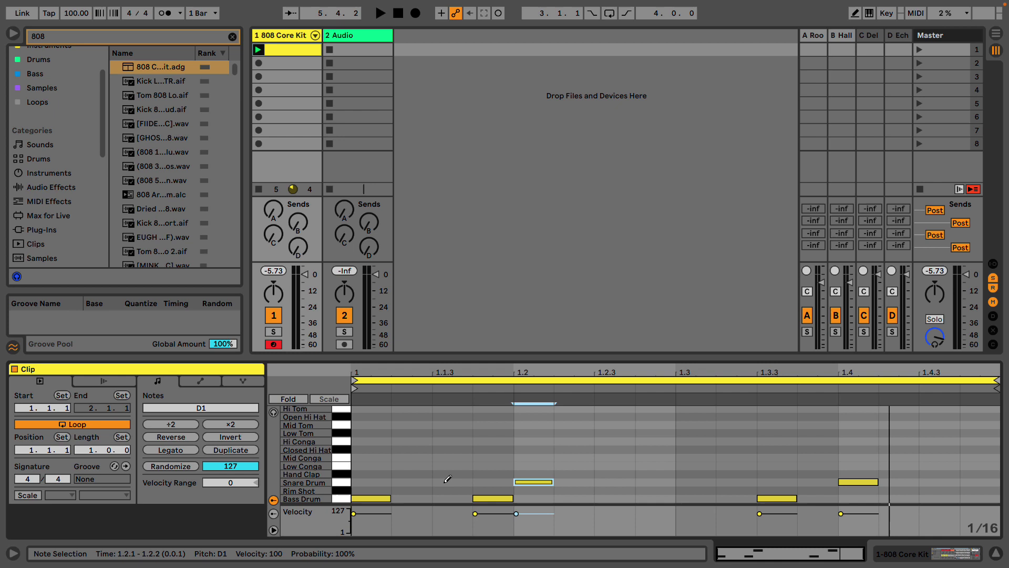
Step: Draw Snare Drum ghost notes at 1.1.2, 1.1.3 and 1.1.4 with velocity 6
key("b")
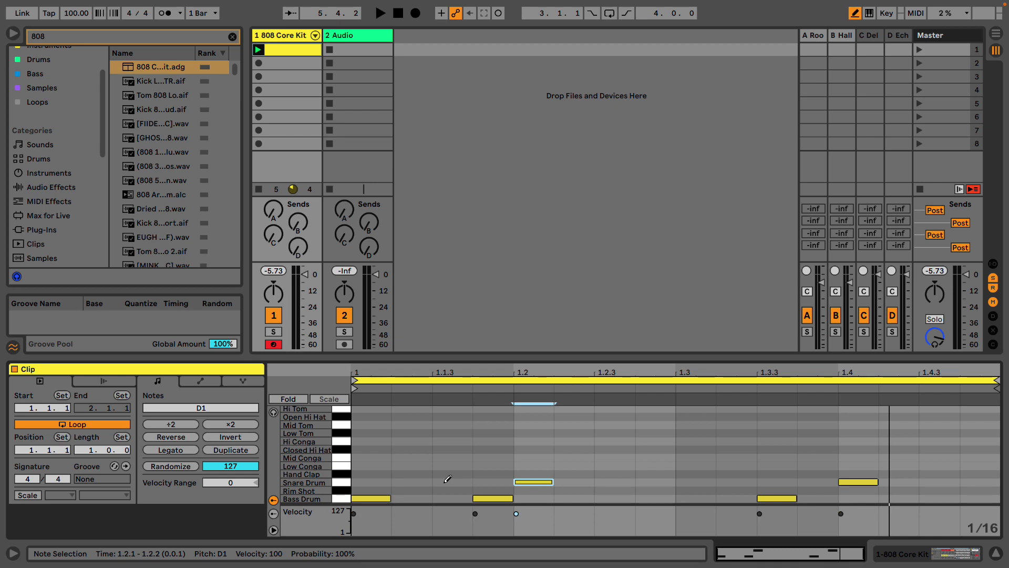
left_click(411, 481)
left_click_drag(412, 477, 500, 477)
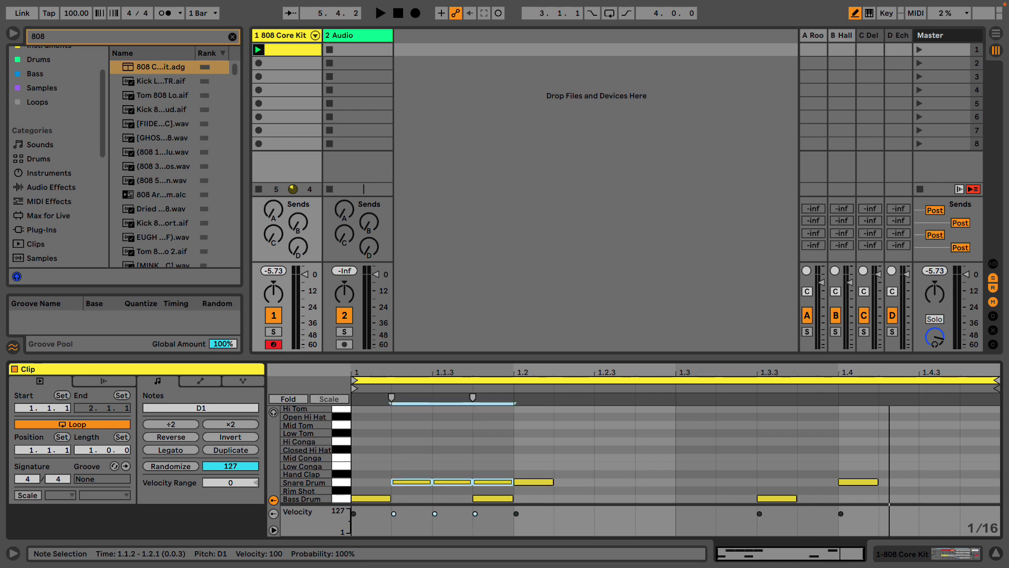
key("b")
left_click_drag(412, 481, 412, 513)
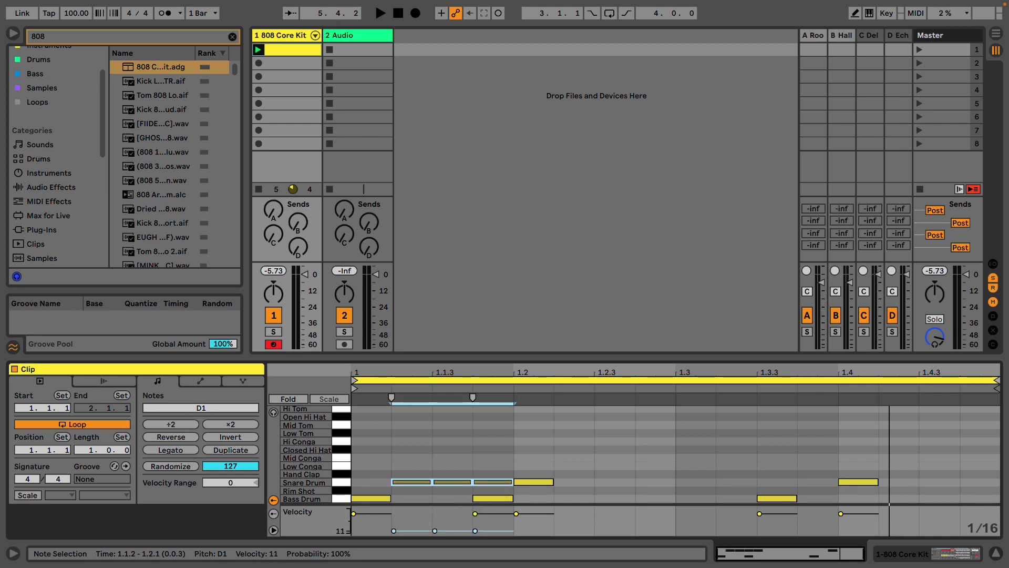
left_click_drag(434, 531, 434, 533)
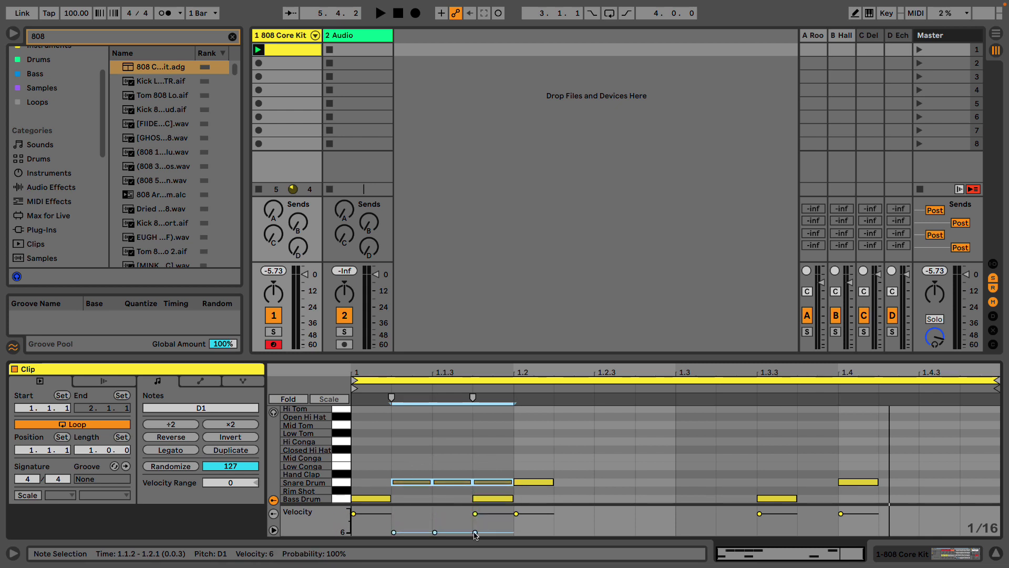
Step: Copy the ghost snares to start at 1.3.2, delete two stray Bass Drum notes, and play the loop
left_click_drag(404, 482, 611, 509)
key("Delete")
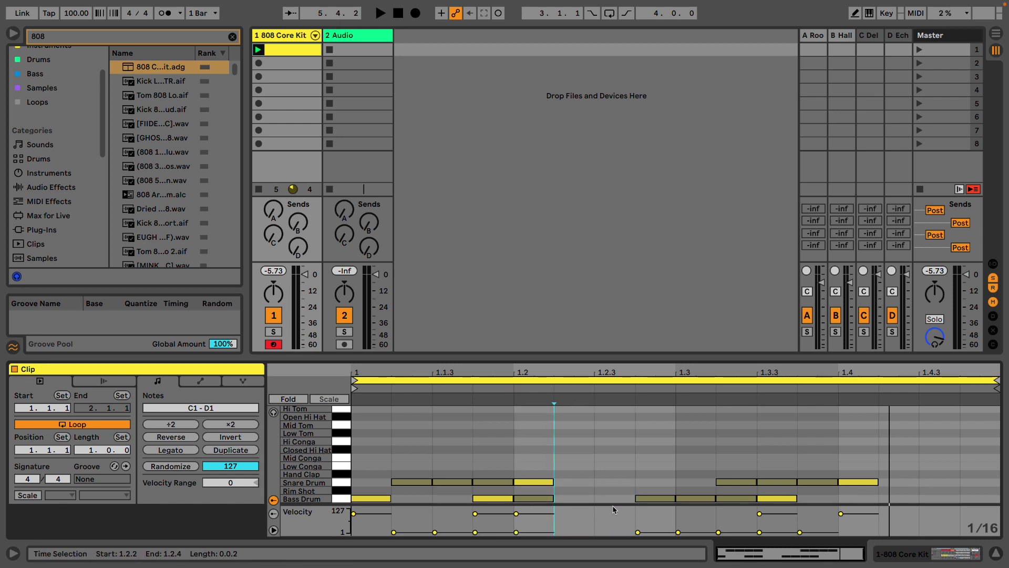
key("space")
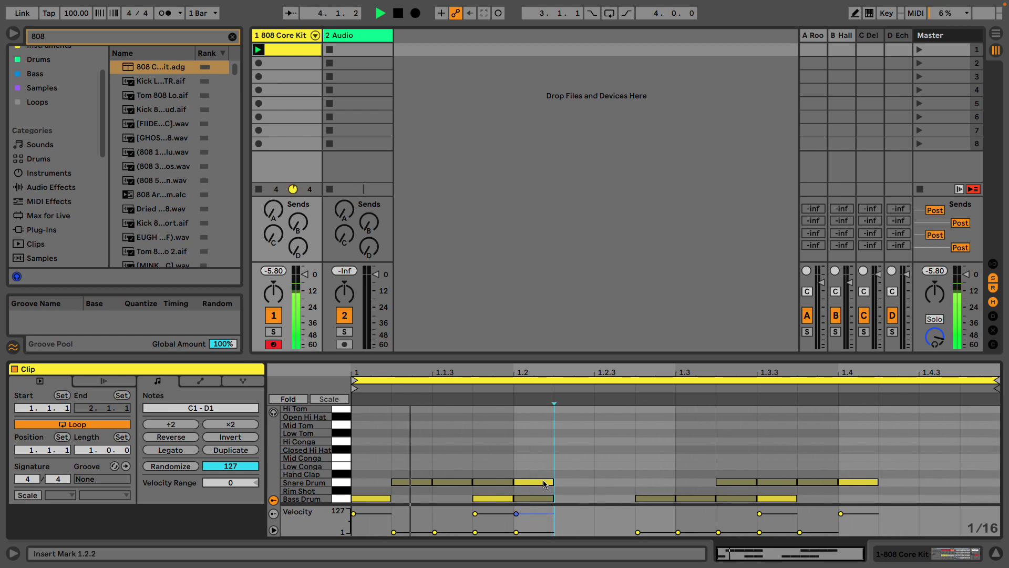
Step: In the Snare Drum pad's Simpler controls, raise Vel>Vol from 50 % to 82 %
left_click(288, 35)
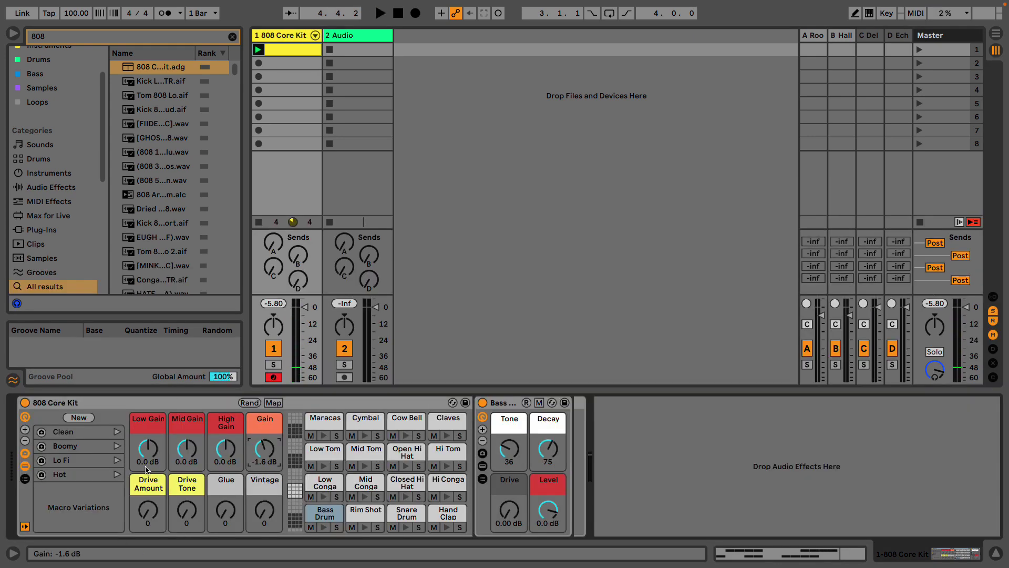
left_click(407, 513)
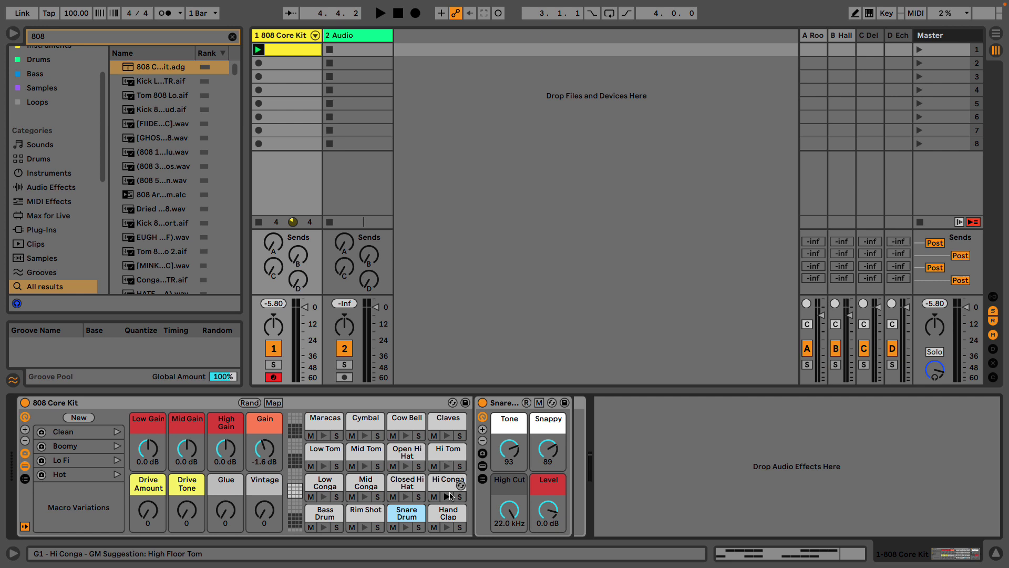
left_click(482, 465)
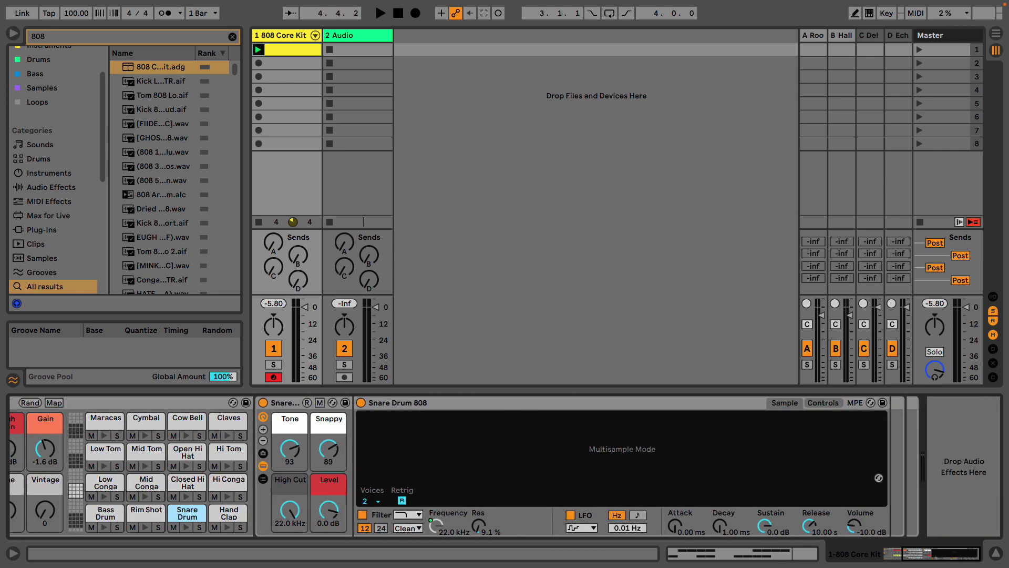
left_click(823, 402)
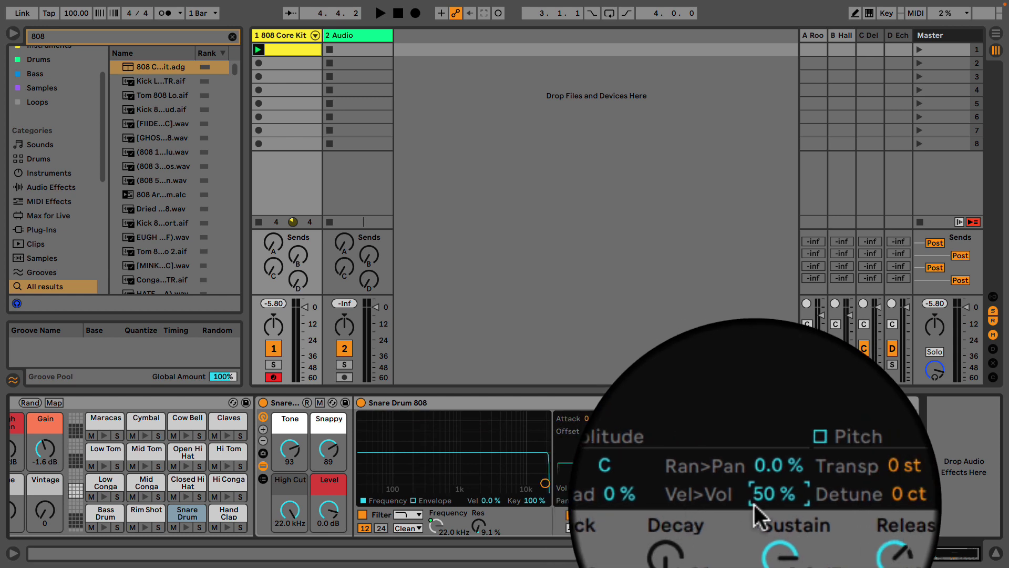
mouse_move(762, 504)
left_mouse_down()
mouse_move(762, 494)
mouse_move(763, 504)
left_mouse_up()
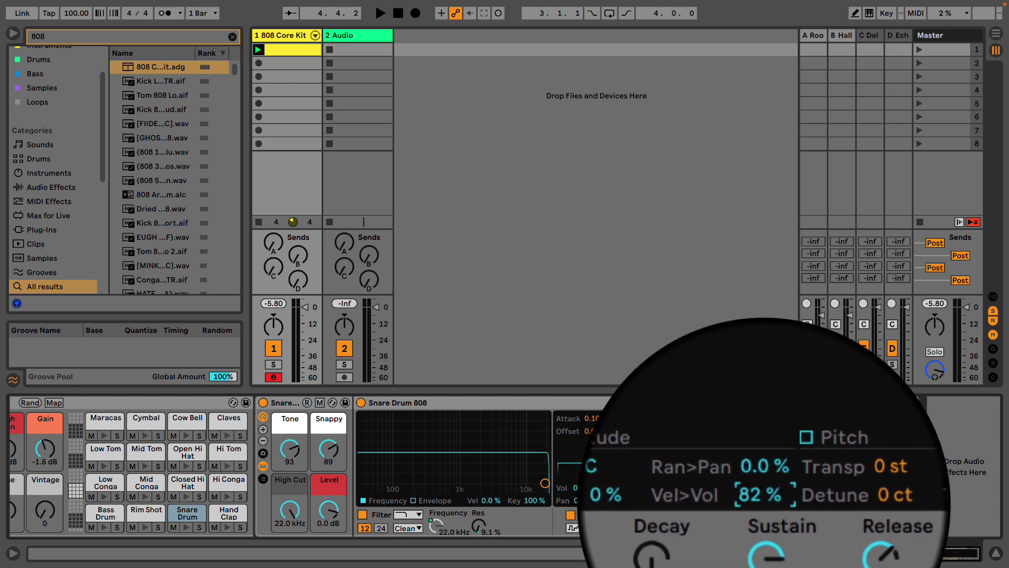
Step: Soften the snare at 1.1.3 and kicks at 1.2.4 and 1.3.2, adjust the 1.3.2 snare, and play
left_click(286, 50)
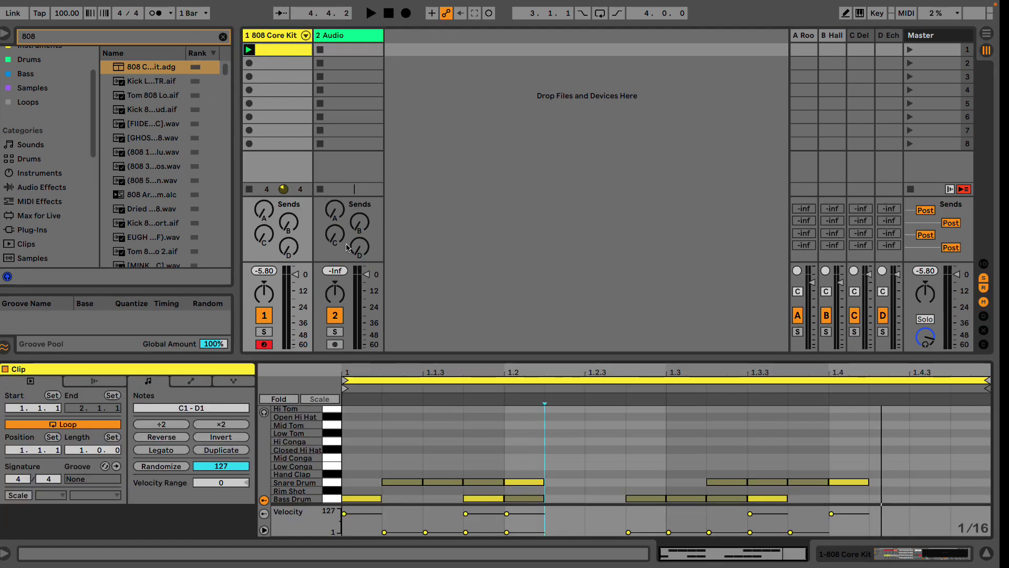
left_click_drag(425, 532, 466, 525)
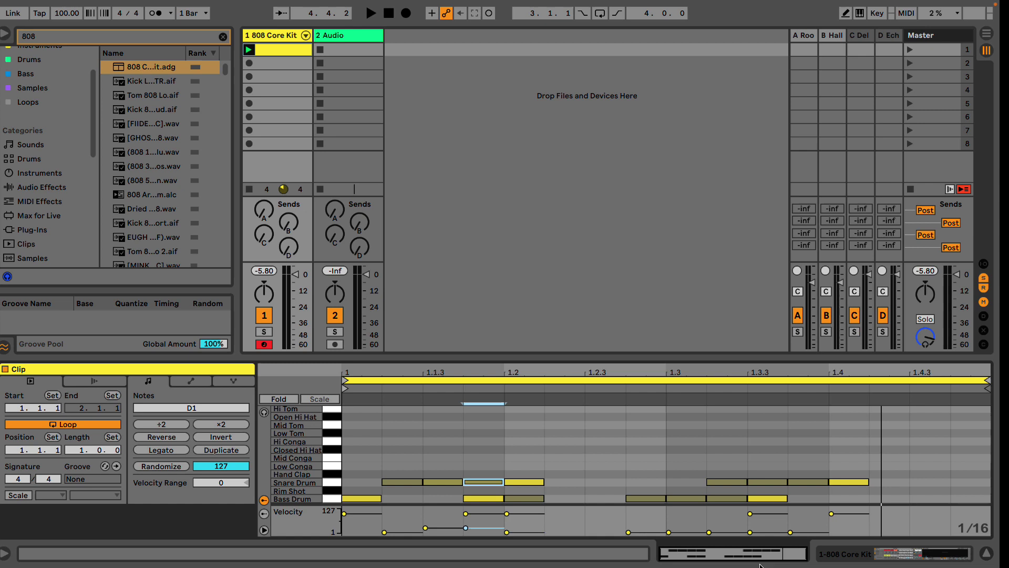
left_click_drag(637, 532, 637, 527)
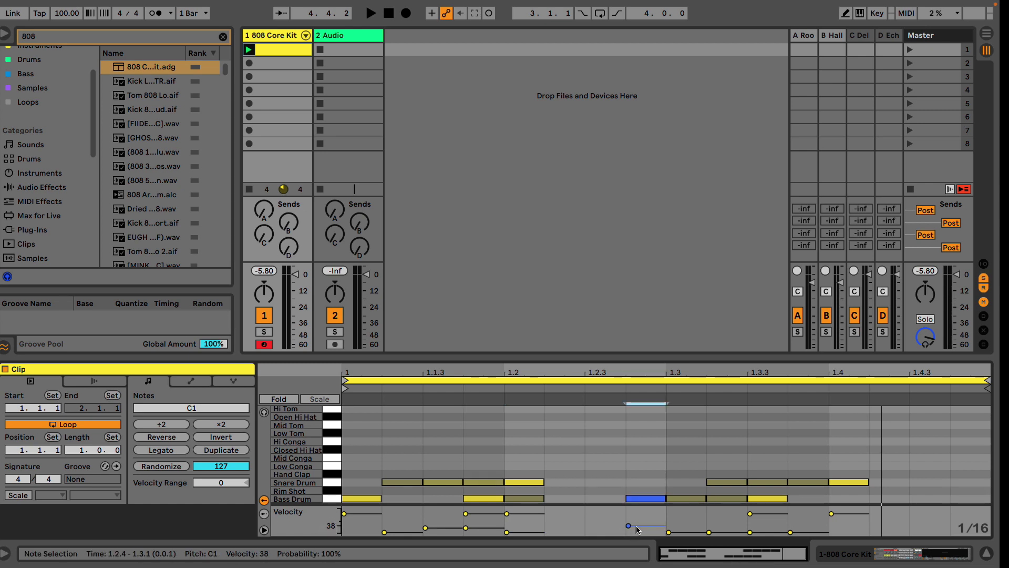
left_click_drag(709, 532, 709, 525)
left_click(709, 532)
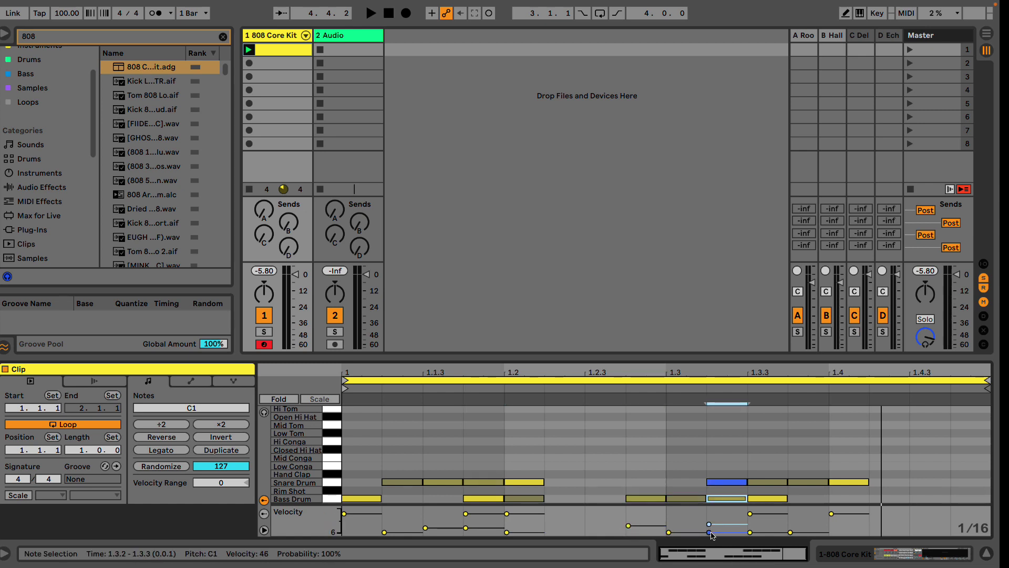
left_click(711, 540)
left_click(709, 531)
left_click_drag(709, 531, 709, 529)
key("space")
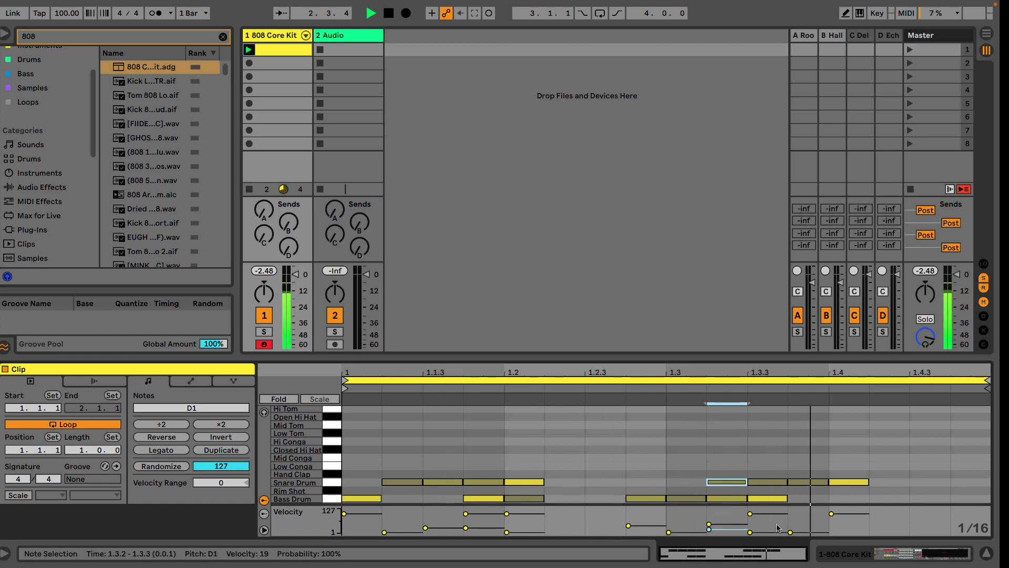
Step: Copy the quiet 1.3.4 snare to 1.4.2 and 1.4.4, shortening the last into a tiny hit
left_click(812, 482)
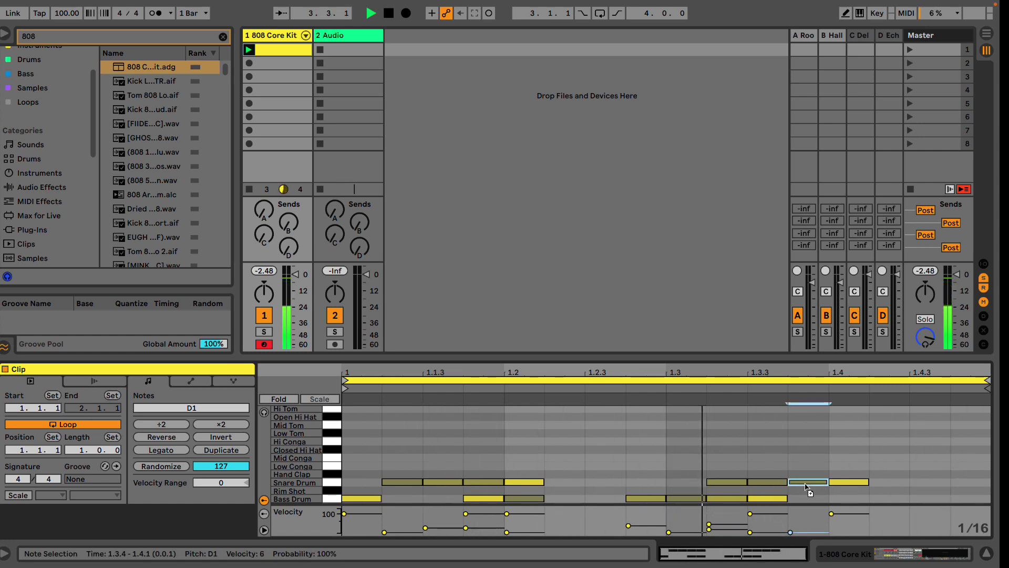
left_click_drag(812, 483, 929, 483)
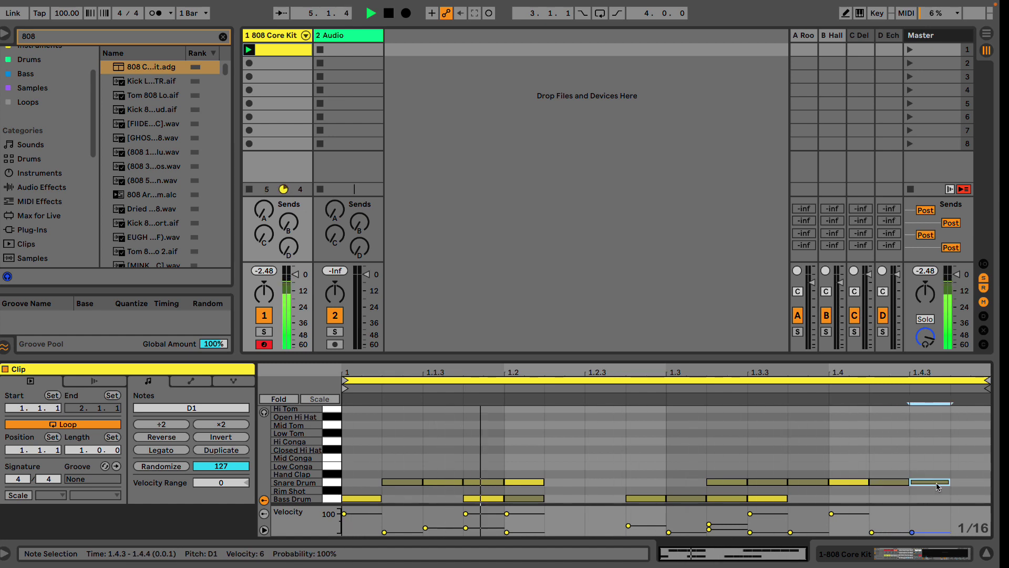
key("ctrl+d")
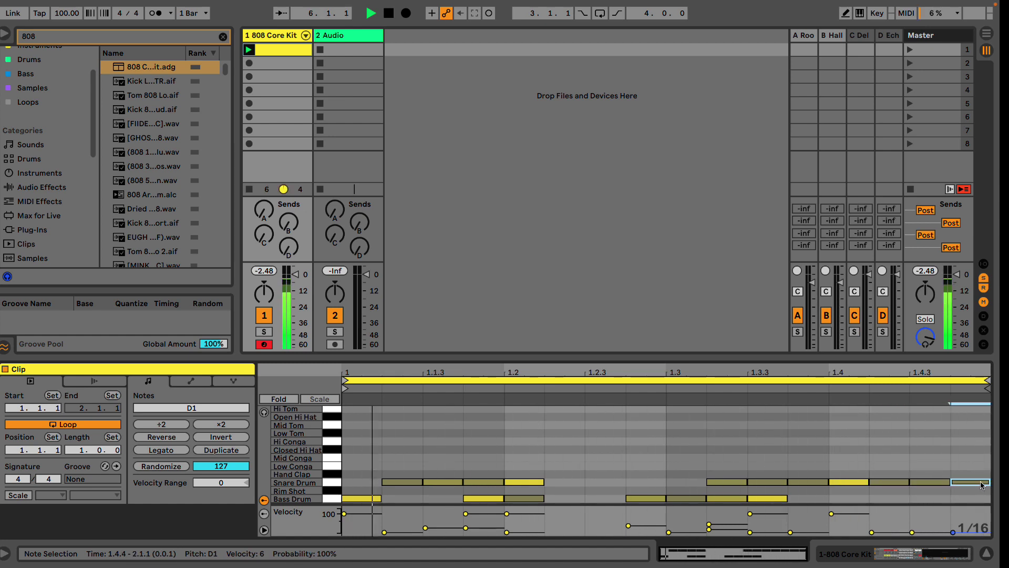
left_click_drag(952, 482, 961, 481)
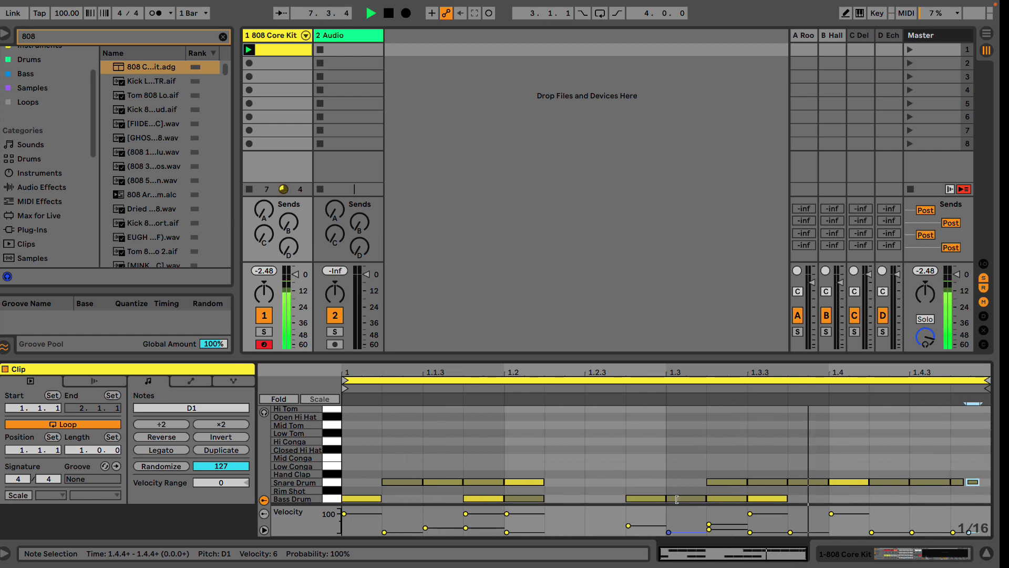
Step: Copy both tiny snare notes to 1.2.4, nudge them slightly earlier, audition the beat, then switch to the desktop
left_click_drag(946, 476, 584, 486)
key("space")
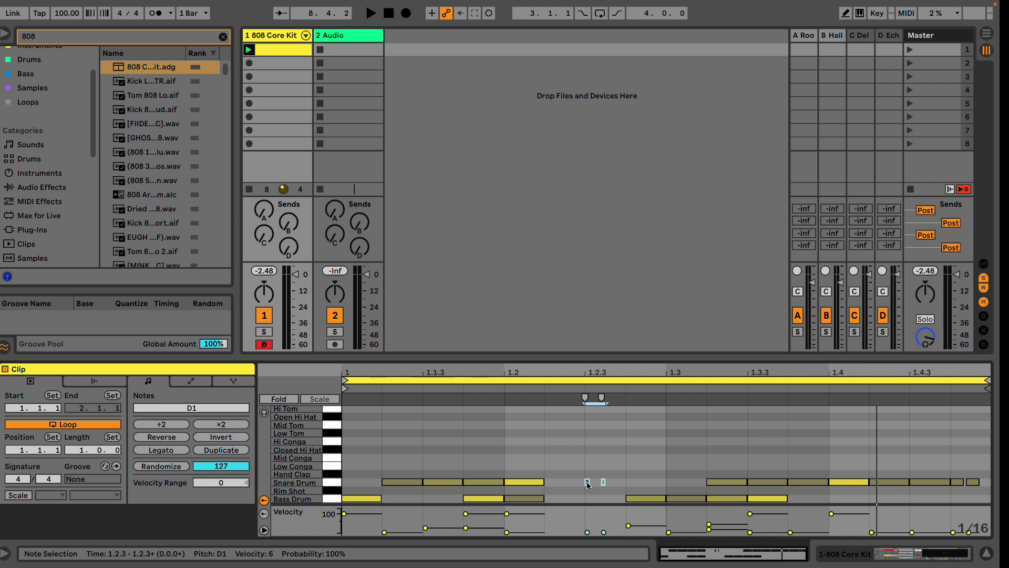
left_click_drag(588, 485, 630, 486)
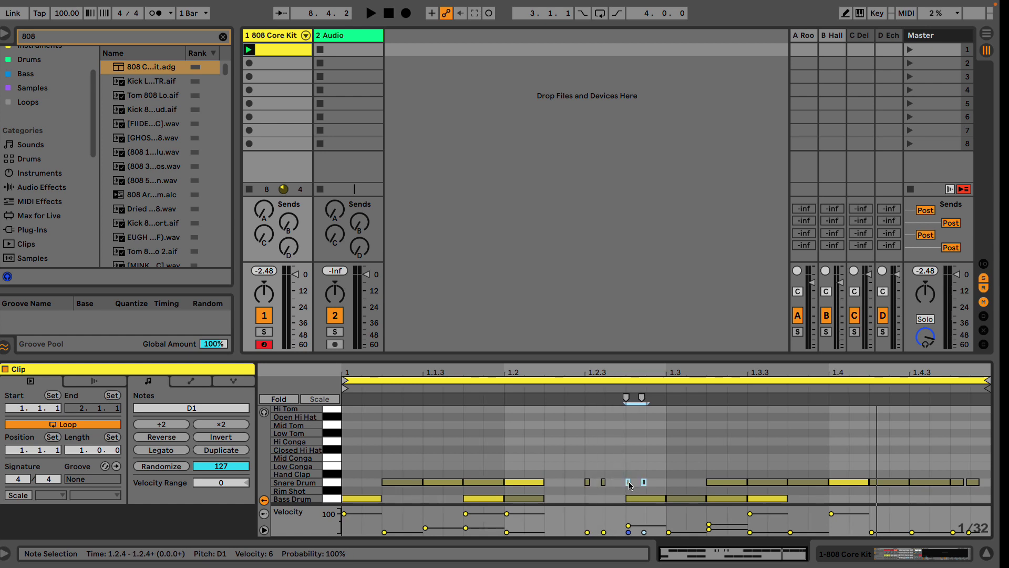
key("Left")
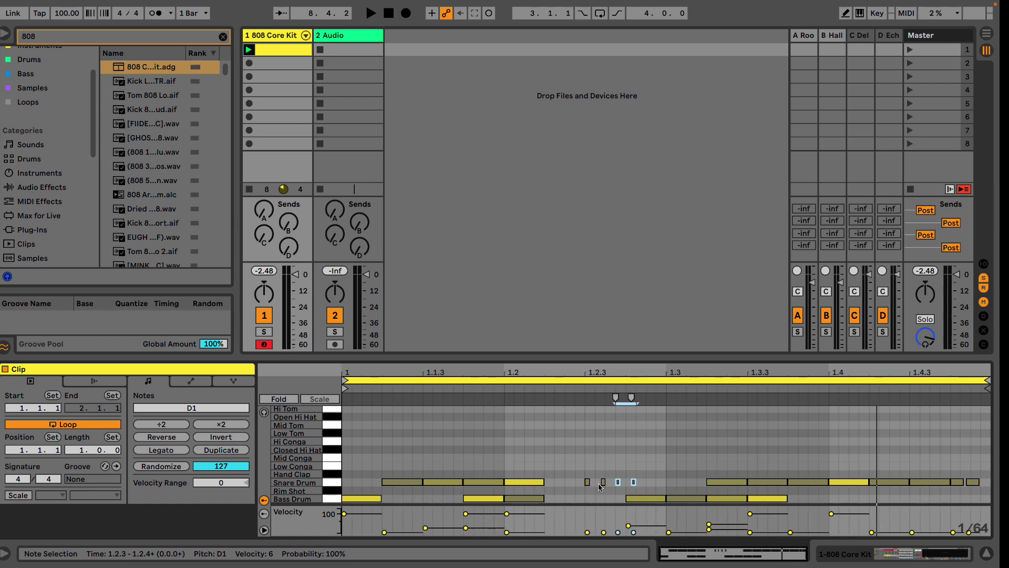
key("space")
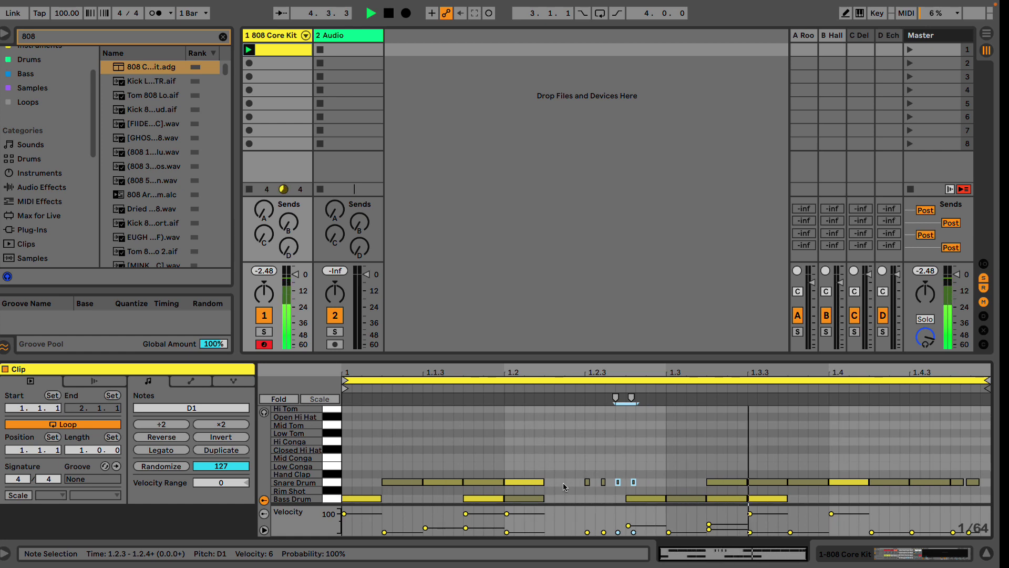
key("space")
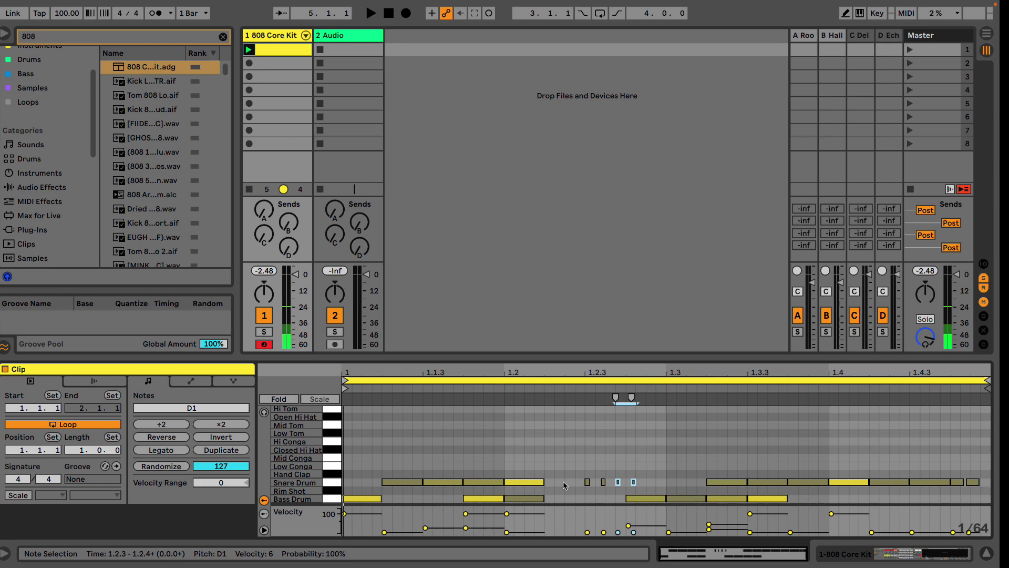
key("ctrl+Left")
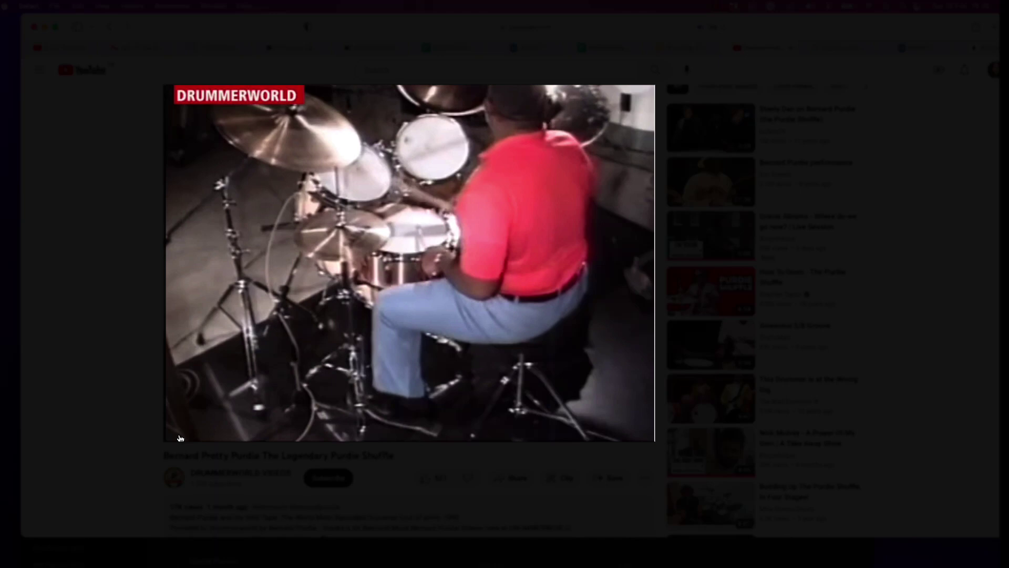
Step: Pause the Purdie video at 4:48 and return to the Ableton Live session
left_click(180, 430)
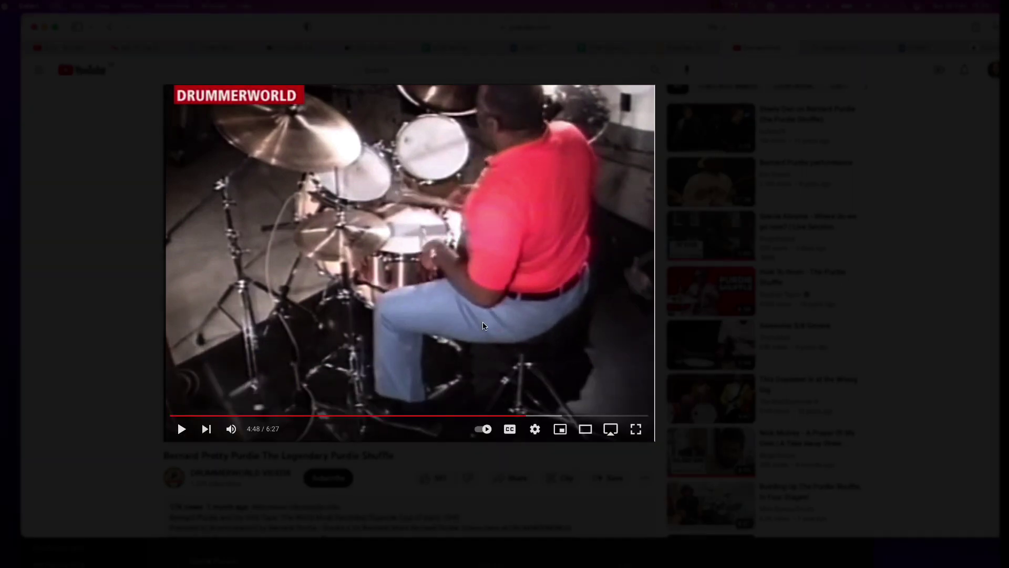
key("ctrl+Right")
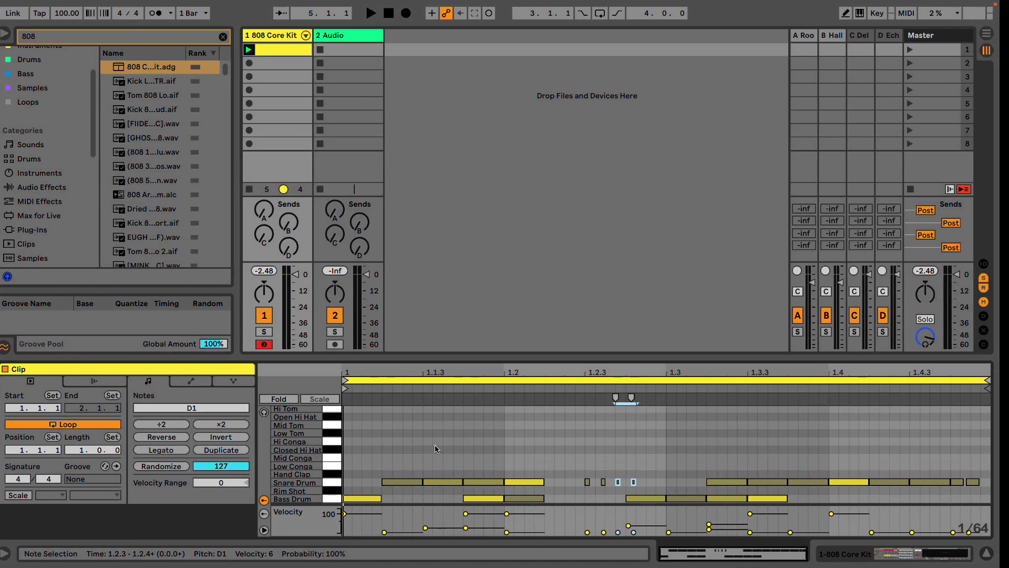
Step: Set the grid to 1/16 and layer Rim Shot notes under the snares on beats 2 and 4
left_click(537, 456)
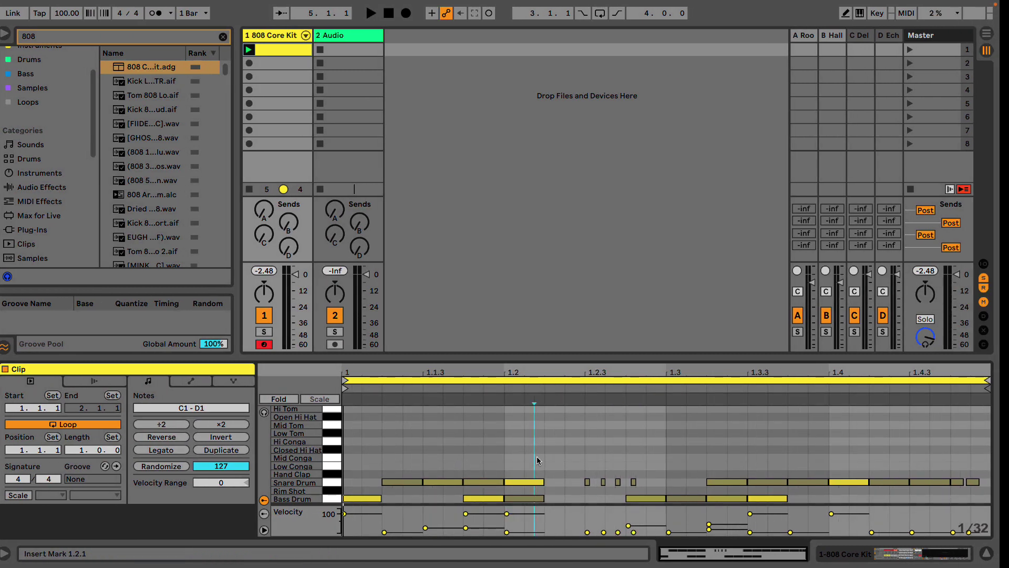
key("super+2")
left_click(518, 483)
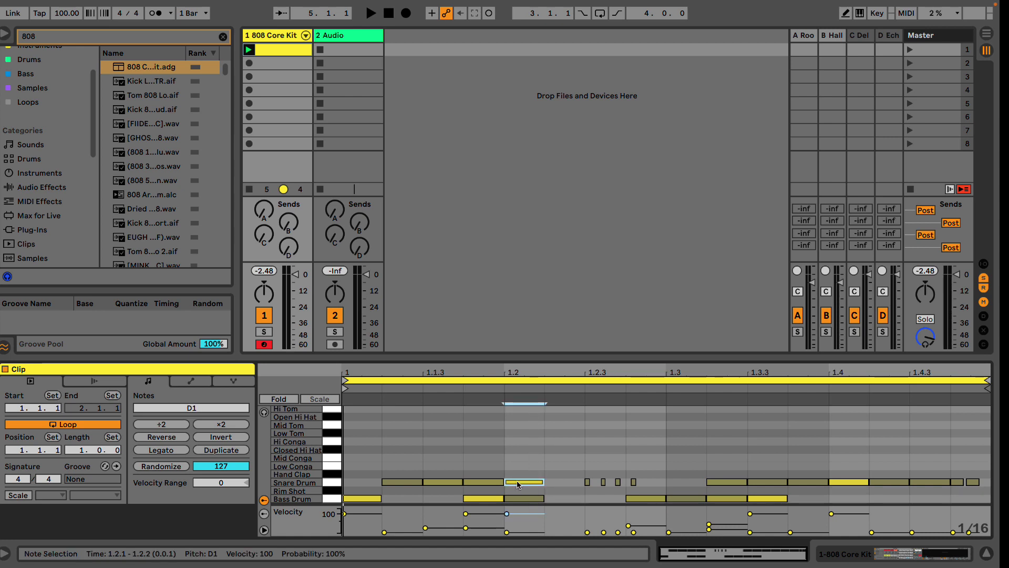
left_click_drag(518, 484, 532, 492)
double_click(837, 490)
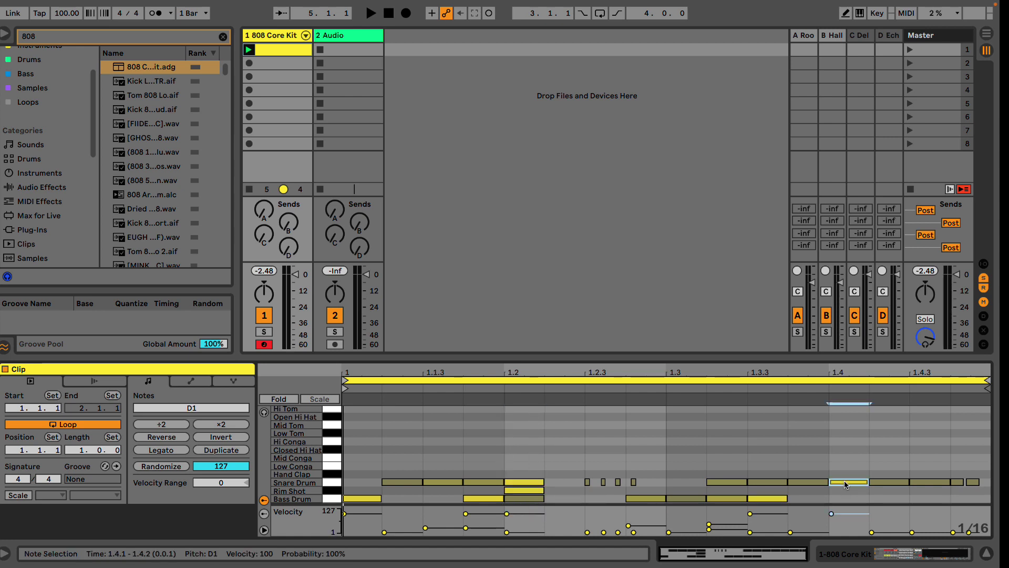
left_click(524, 491)
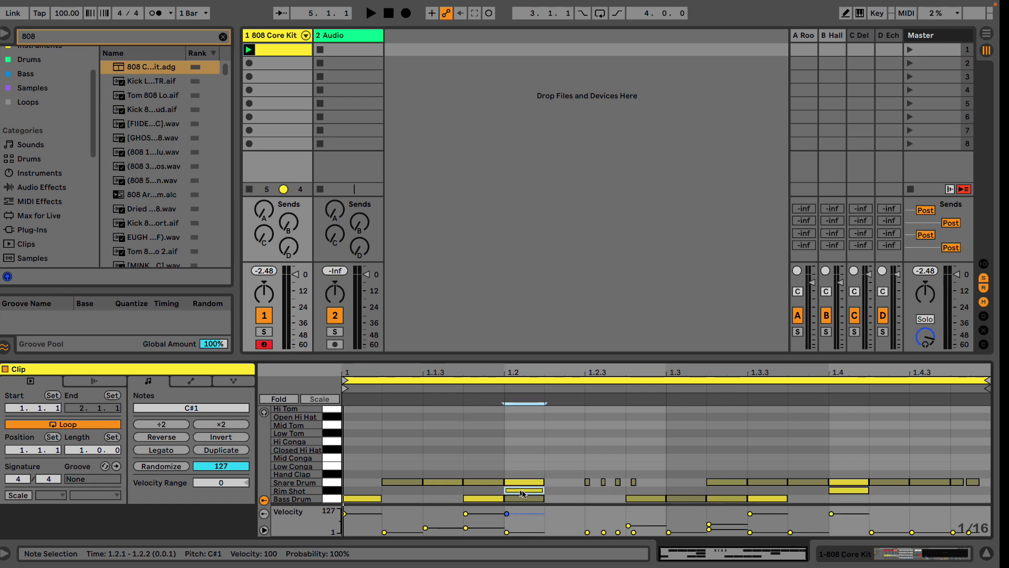
mouse_move(518, 493)
left_mouse_down()
mouse_move(519, 481)
mouse_move(519, 491)
left_mouse_up()
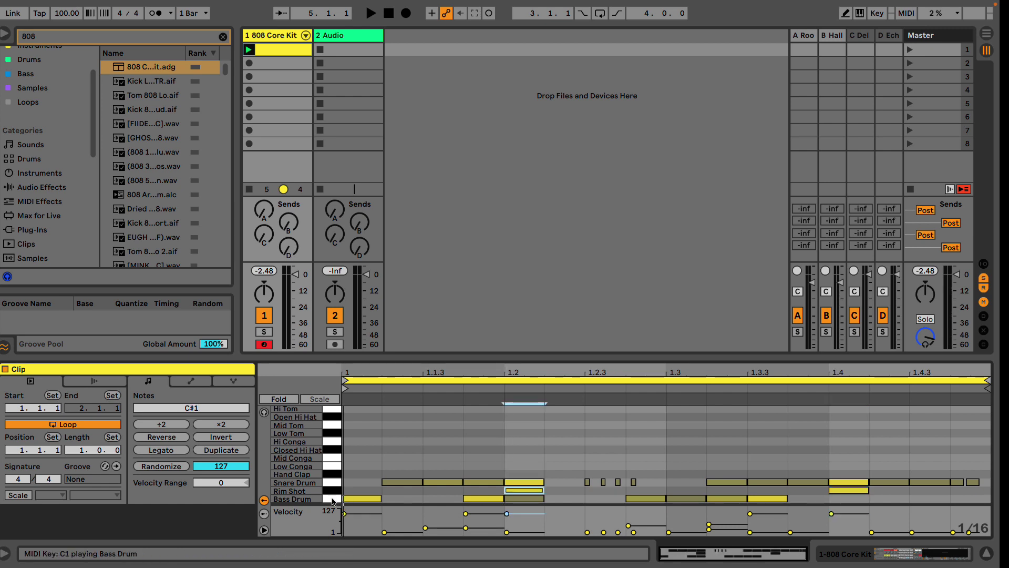
Step: Double three kick notes on Low Conga, play the loop, and set the congas' velocity to 39
left_click(359, 498)
left_click_drag(359, 498, 362, 467)
left_click_drag(473, 498, 478, 467)
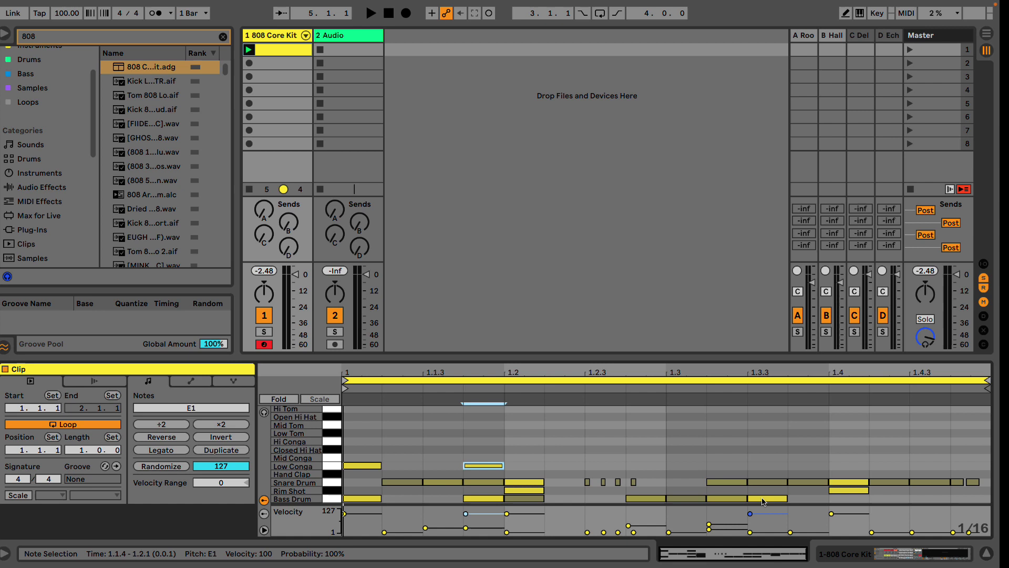
left_click_drag(764, 501, 765, 465)
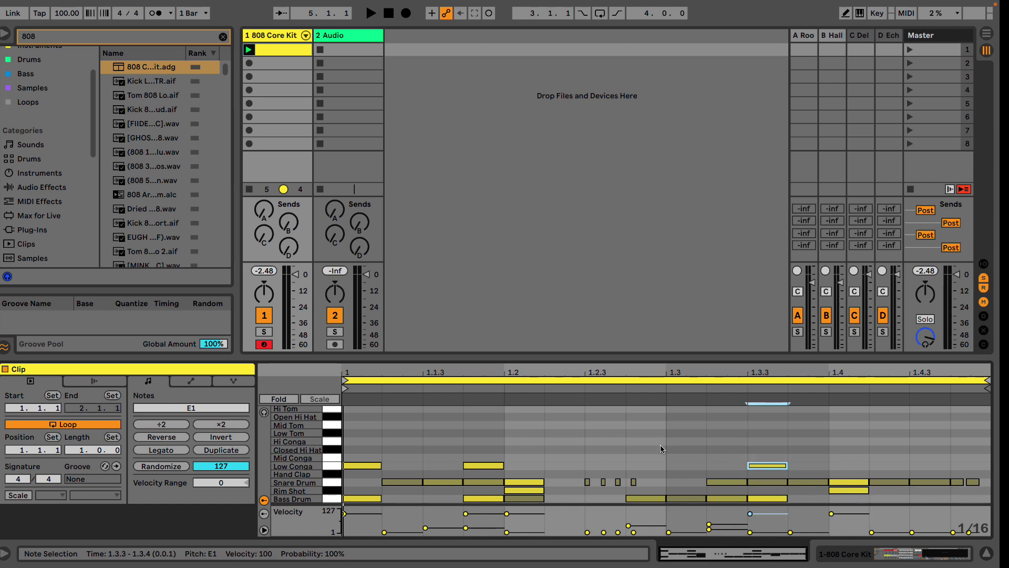
key("space")
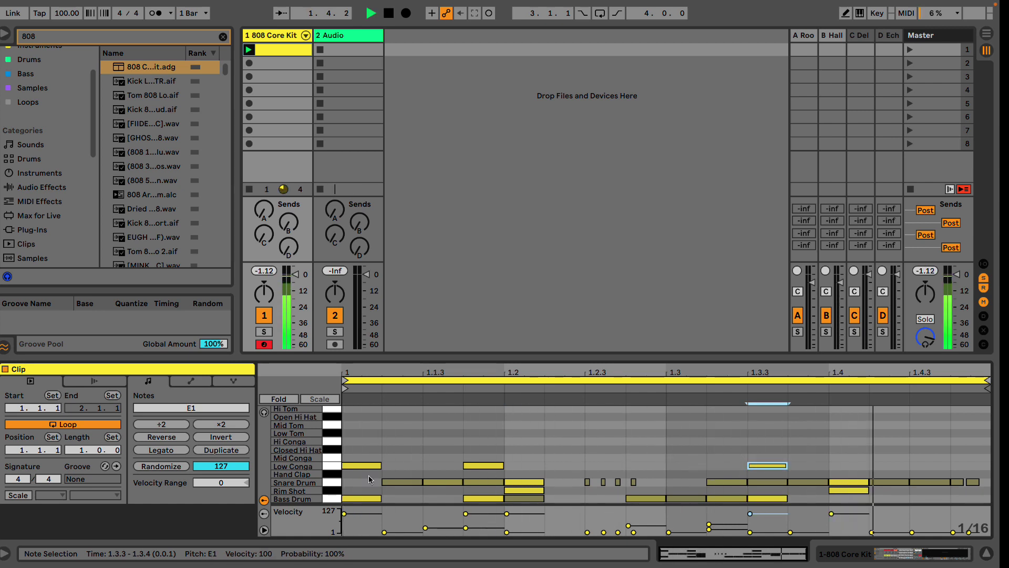
left_click(297, 466)
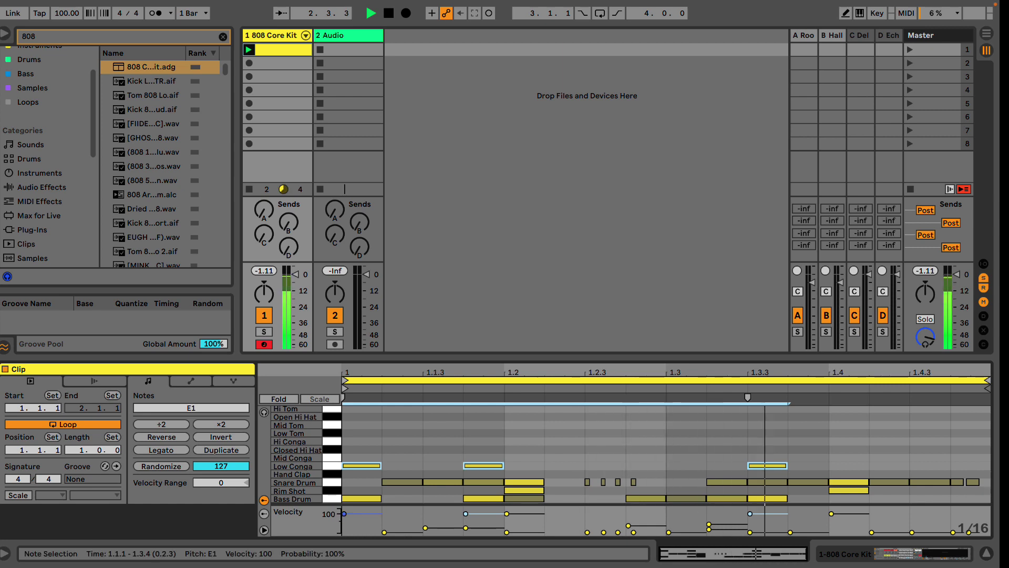
left_click_drag(750, 513, 750, 525)
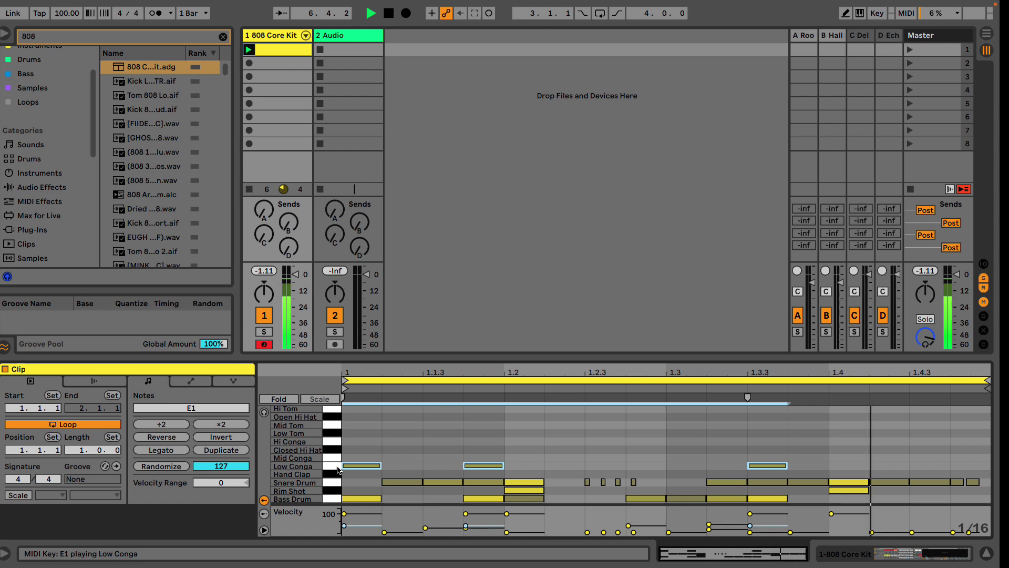
Step: Stop playback, marquee-select all the clip's notes, then clear the selection
key("space")
left_click(436, 419)
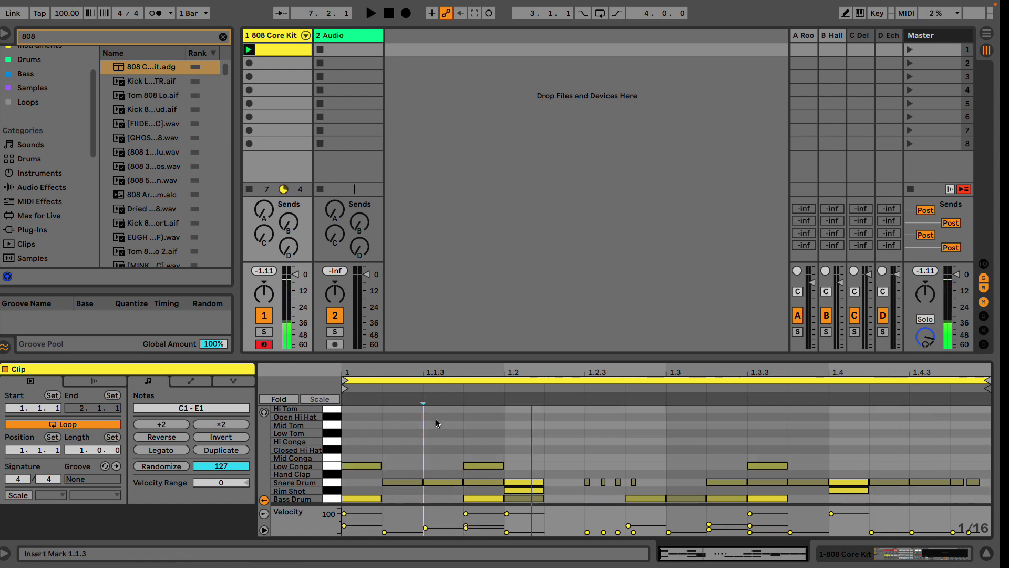
left_click_drag(347, 416, 992, 506)
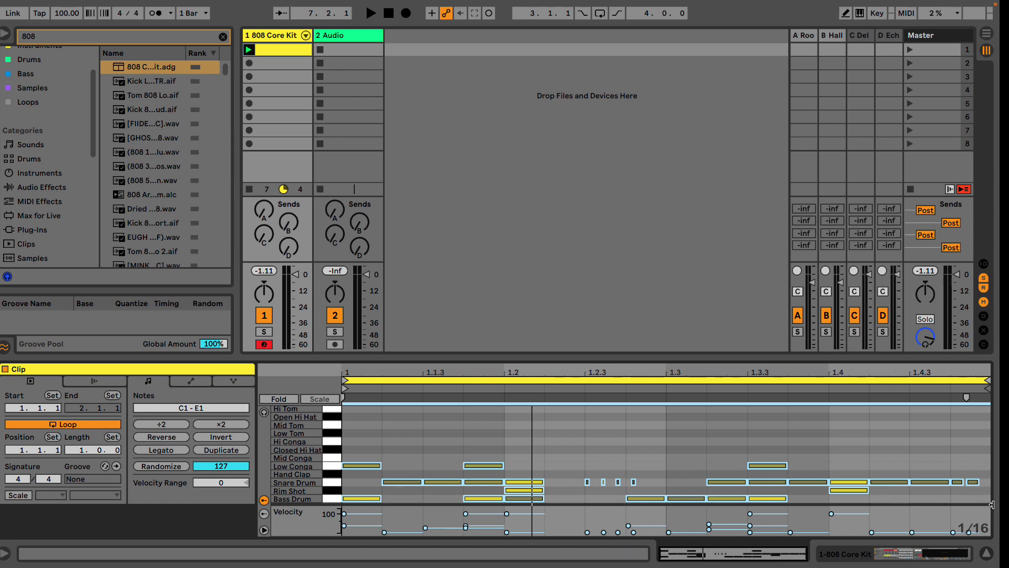
left_click(423, 449)
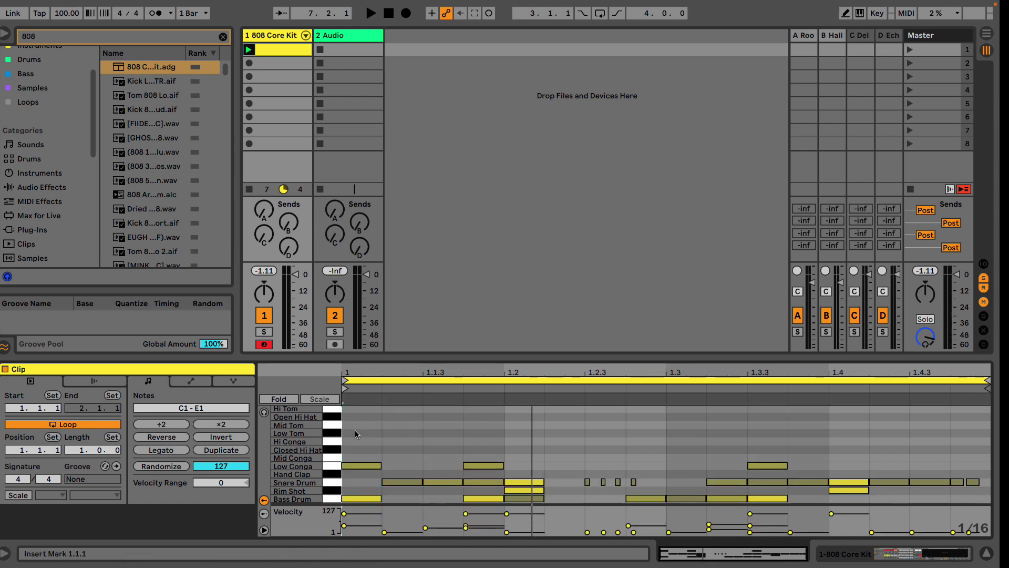
left_click_drag(354, 430, 975, 500)
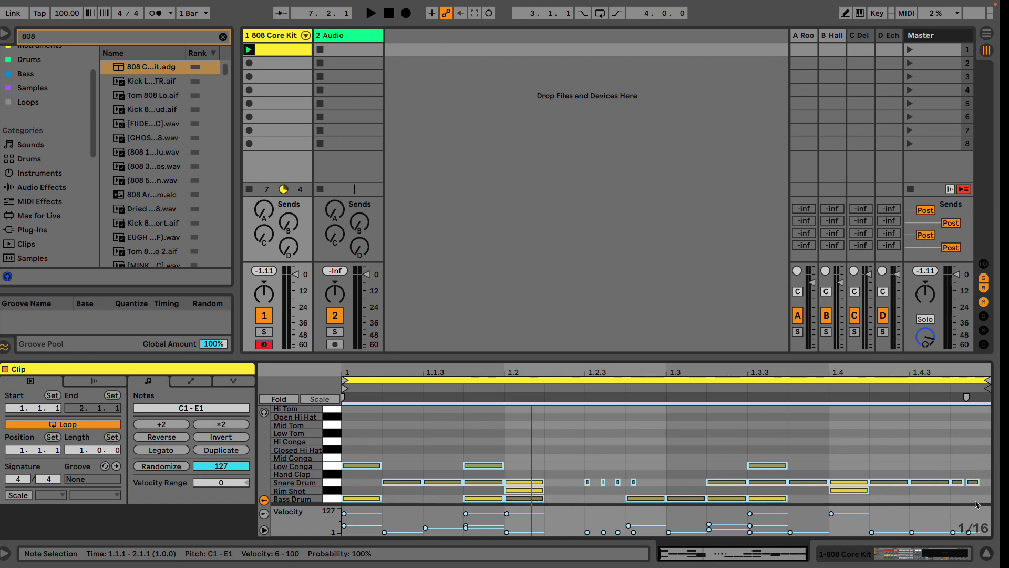
left_click(870, 444)
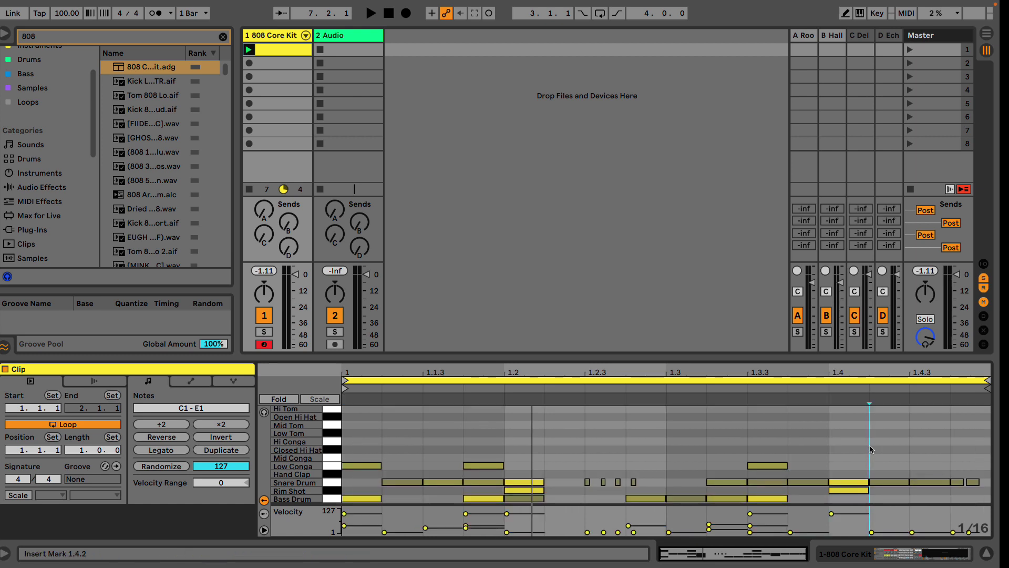
Step: Step through the notes to the snare at 1.1.4 and audition the Rim Shot sound
left_click(367, 497)
key("alt+Right")
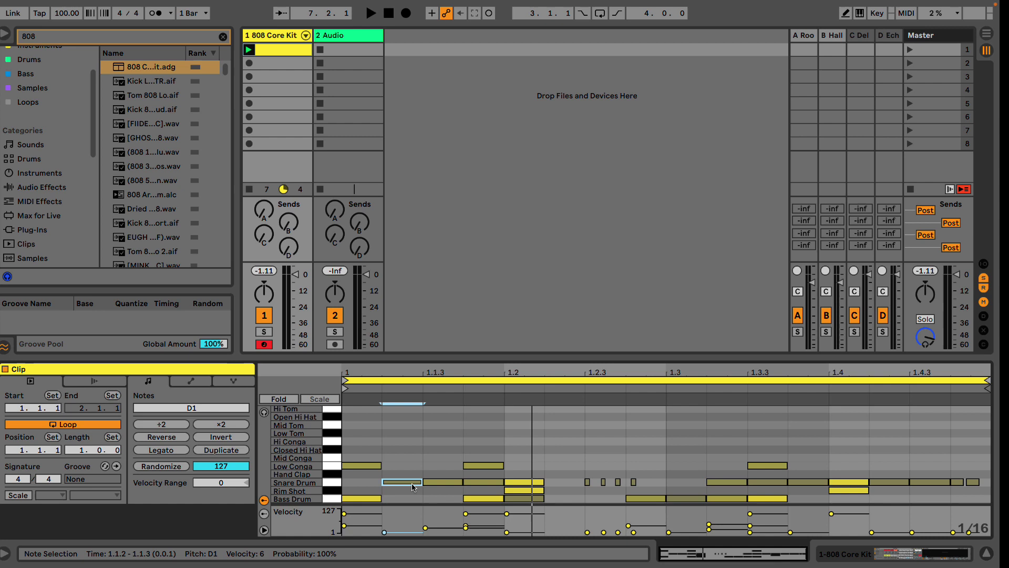
key("alt+Right")
key("alt+Right")
left_click(450, 471)
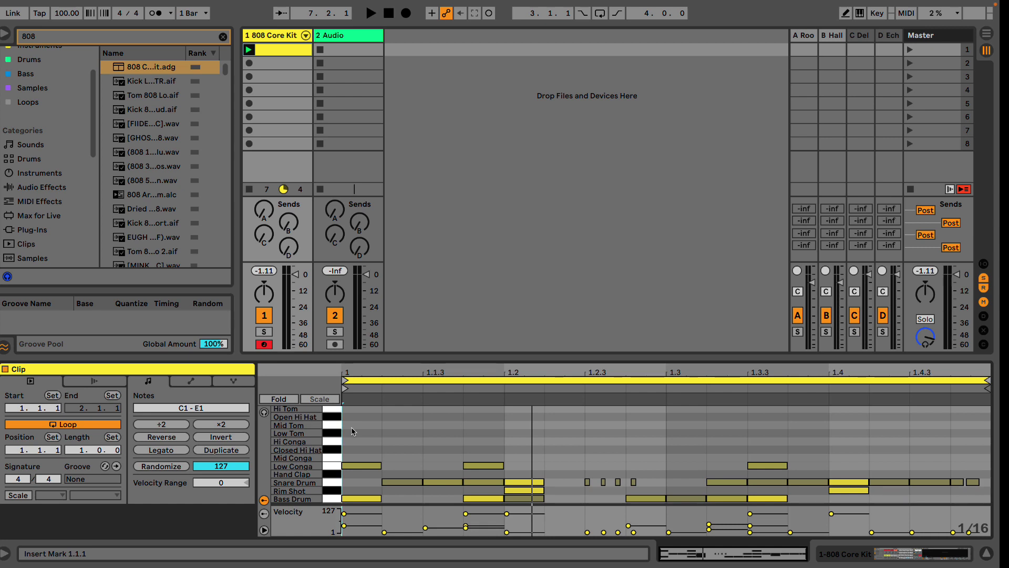
left_click(336, 489)
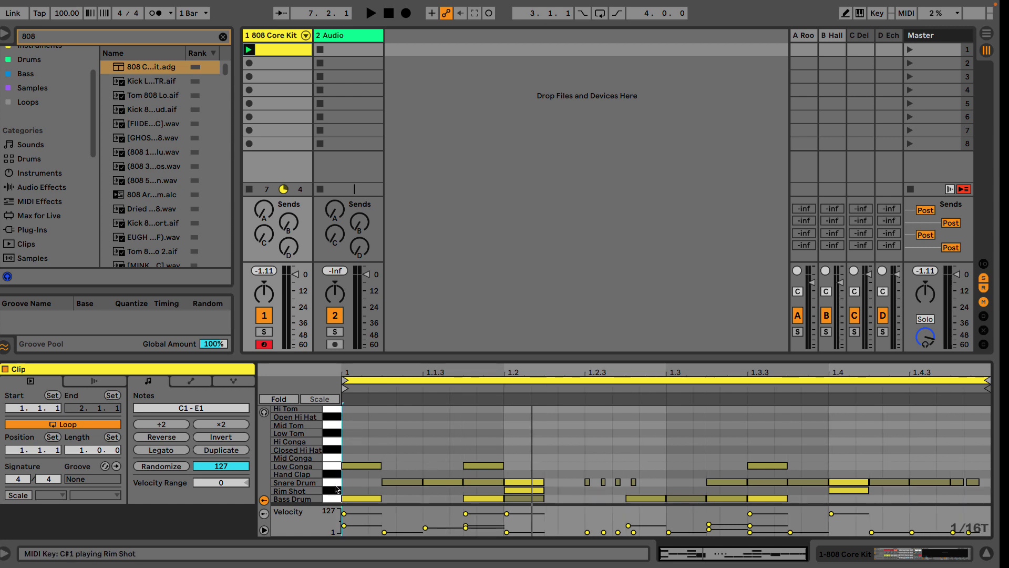
Step: Nudge and stretch the snare notes, quantizing the later snares to the 1/16T grid
left_click(363, 482)
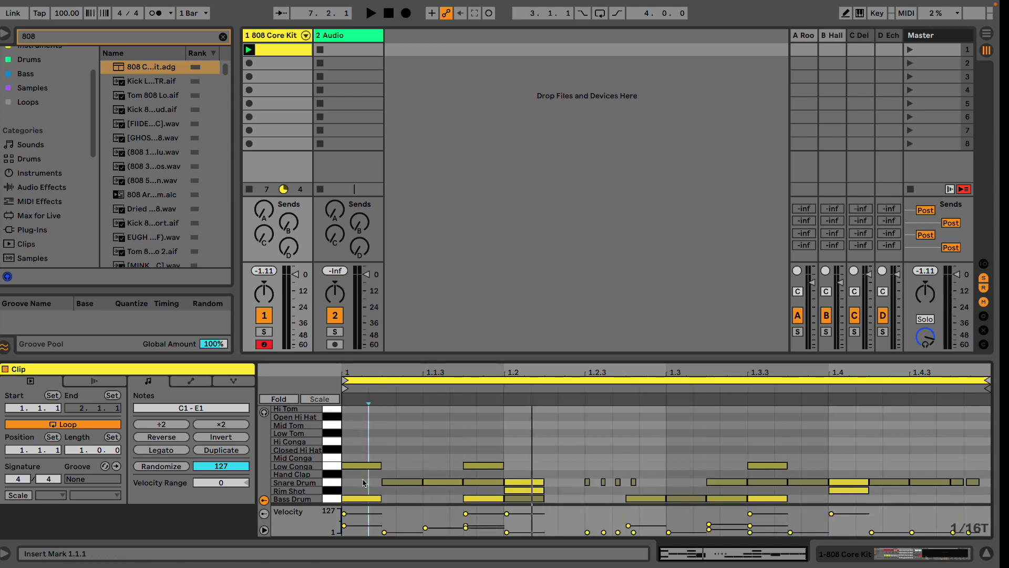
left_click_drag(386, 480, 479, 491)
key("Right")
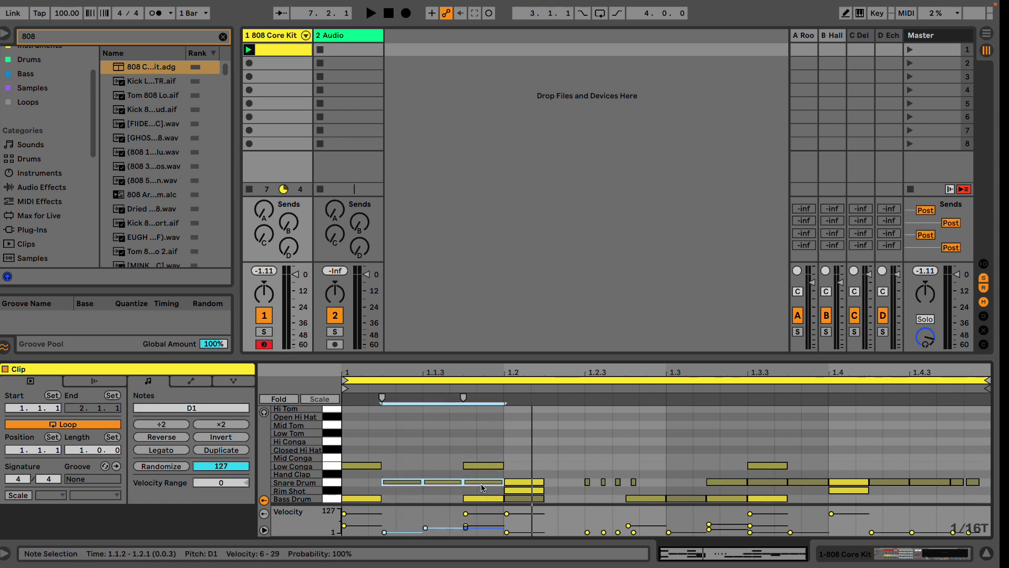
key("Left")
left_click_drag(625, 486, 579, 478)
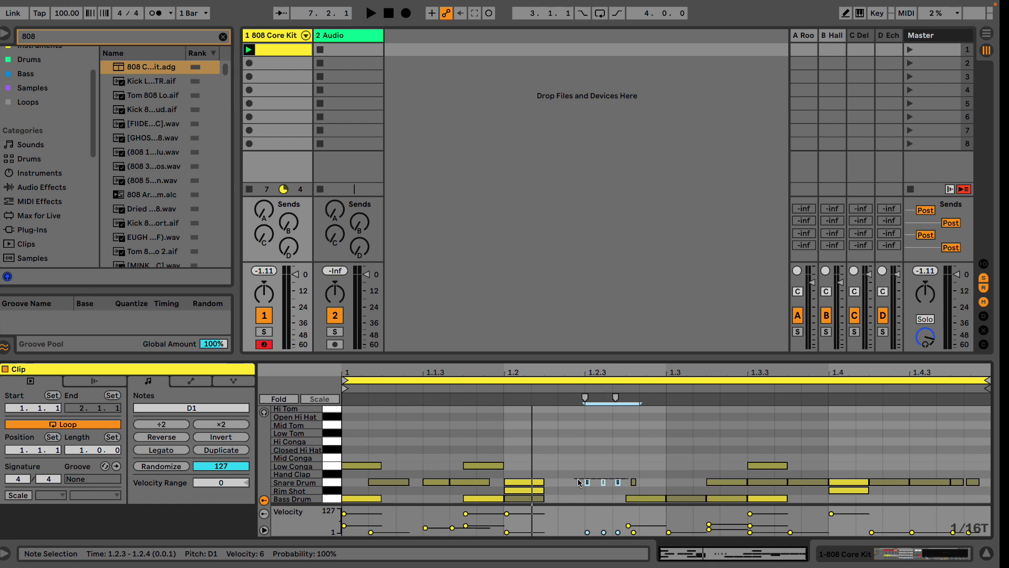
left_click_drag(650, 492, 589, 491)
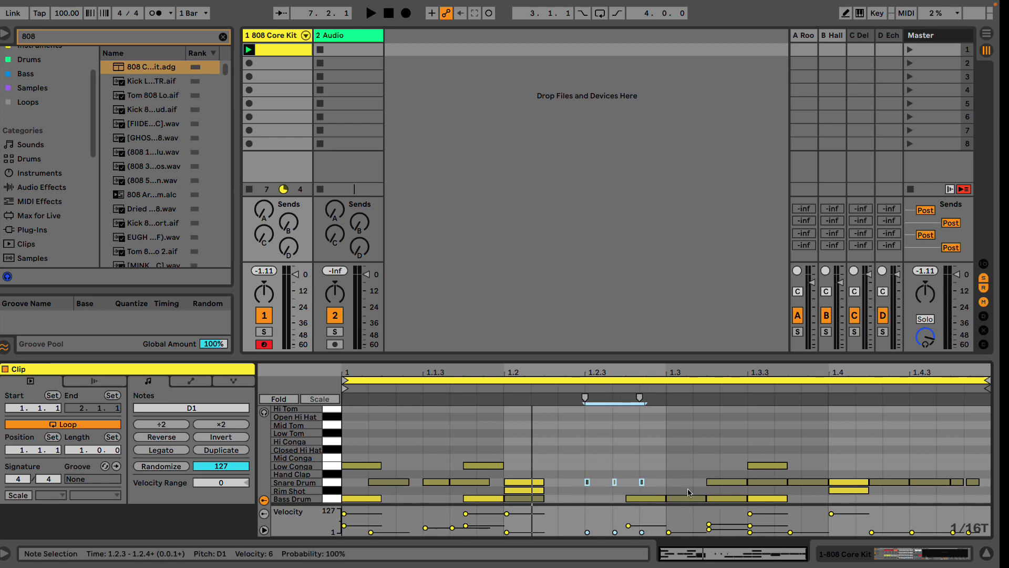
left_click_drag(720, 482, 707, 481)
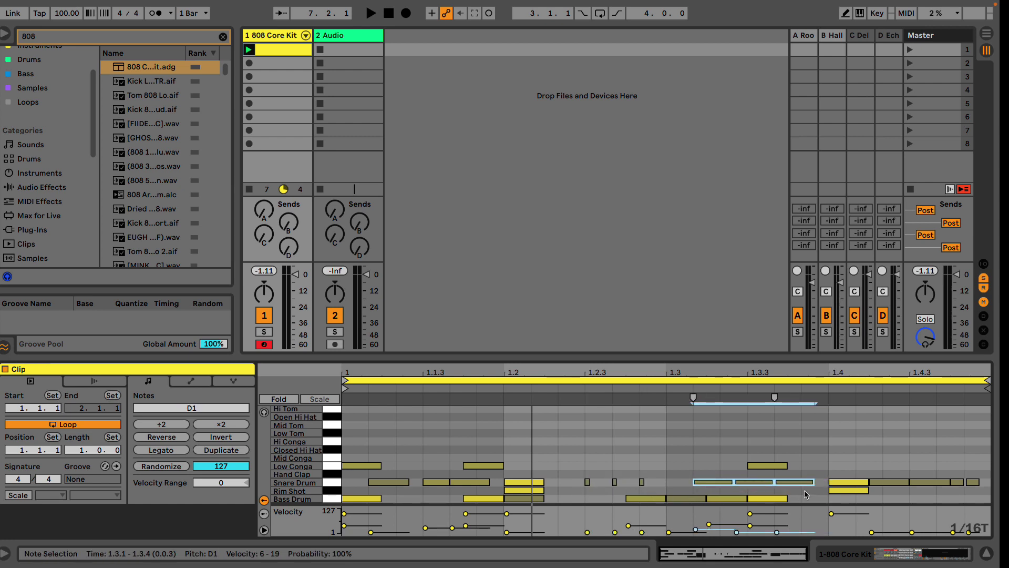
left_click_drag(804, 481, 791, 481)
left_click_drag(870, 474, 985, 500)
key("ctrl+u")
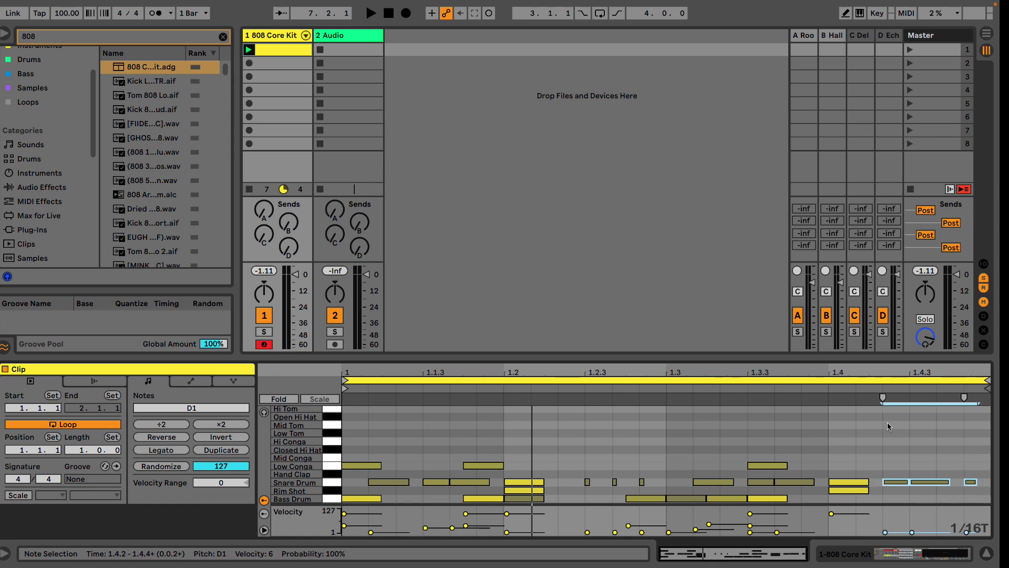
Step: Quantize three Bass Drum notes to the triplet grid and nudge them one step earlier
left_click_drag(714, 496, 640, 507)
key("ctrl+u")
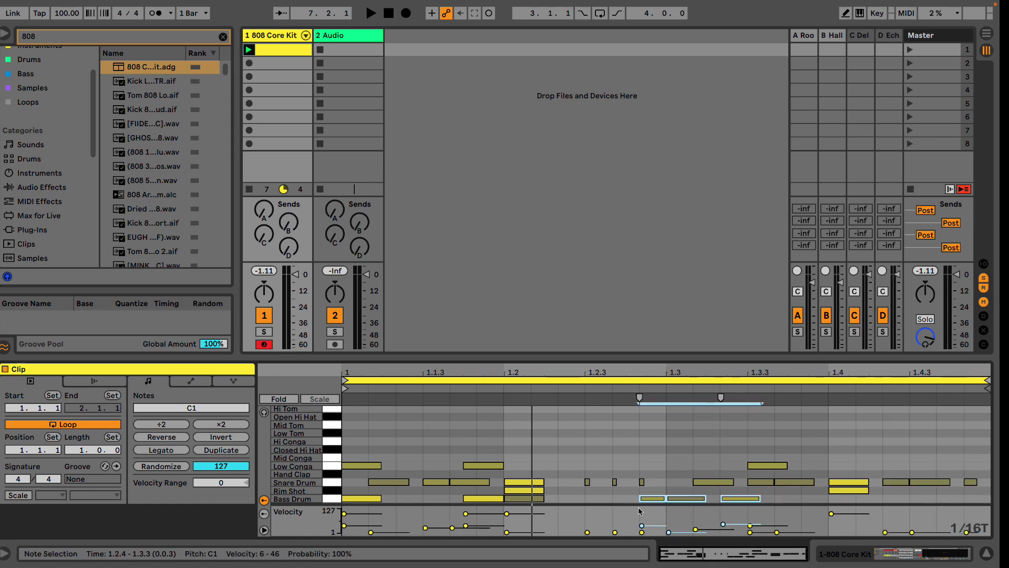
key("Left")
key("Right")
key("Left")
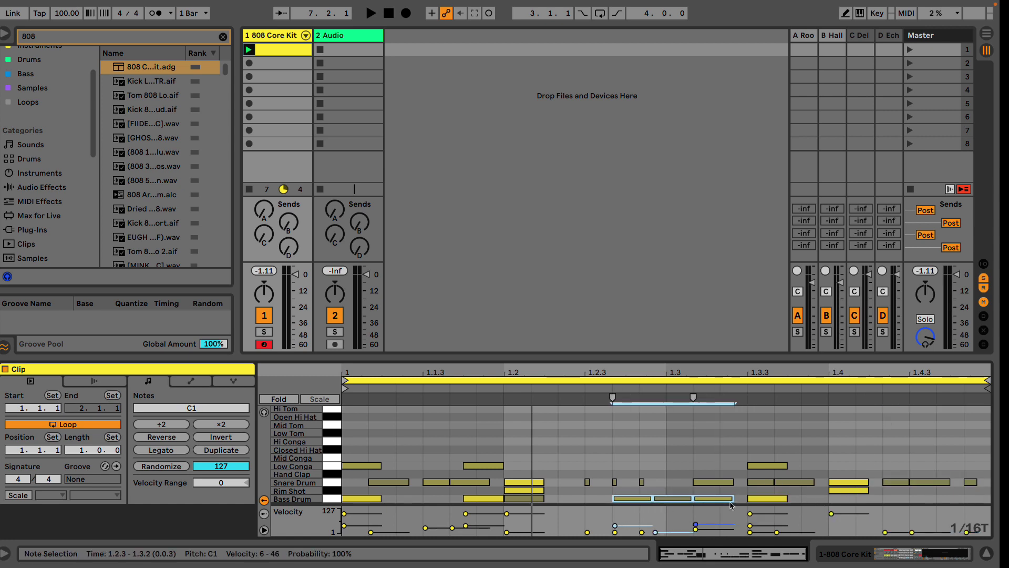
left_click(563, 482)
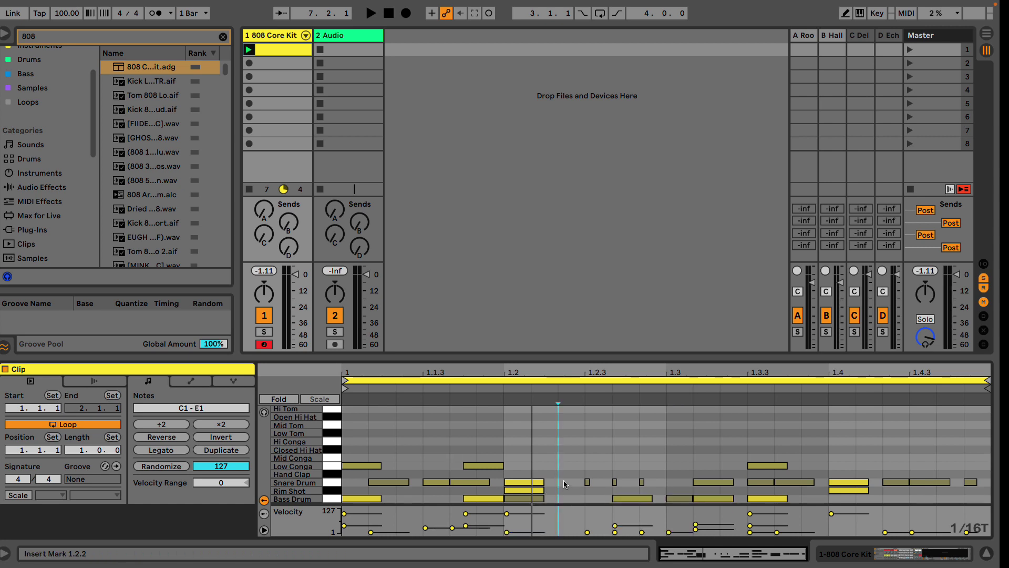
Step: Check the notes at 1.2.1, 1.1.4 and 1.3.3, then play the loop from the start
left_click(368, 497)
left_click(487, 497)
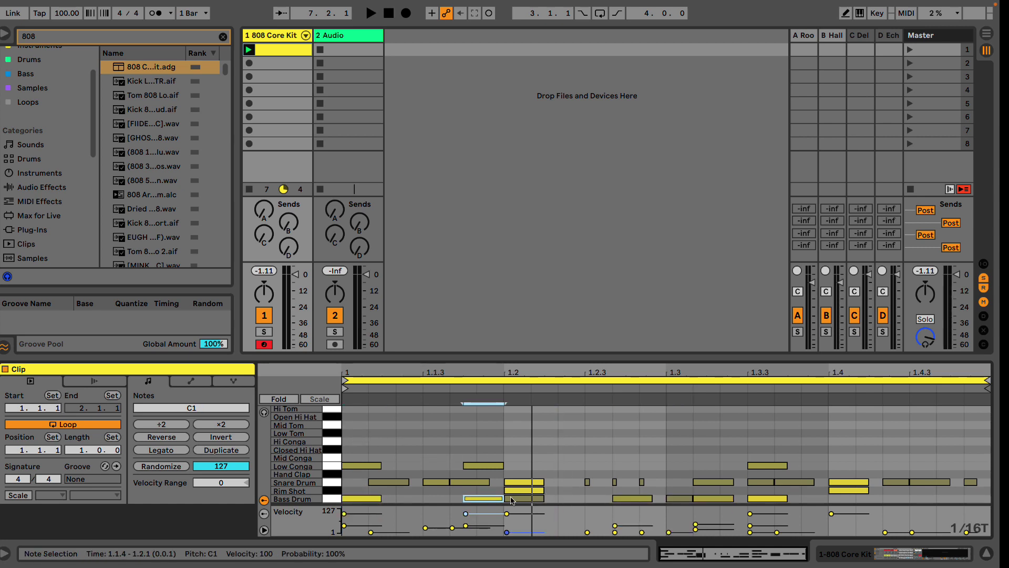
left_click(514, 491)
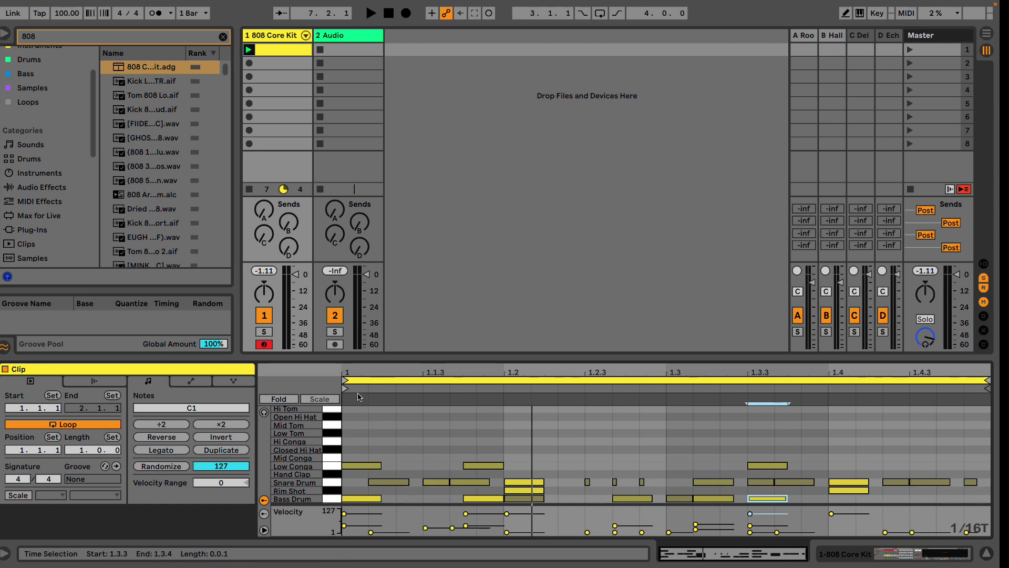
left_click(347, 418)
key("space")
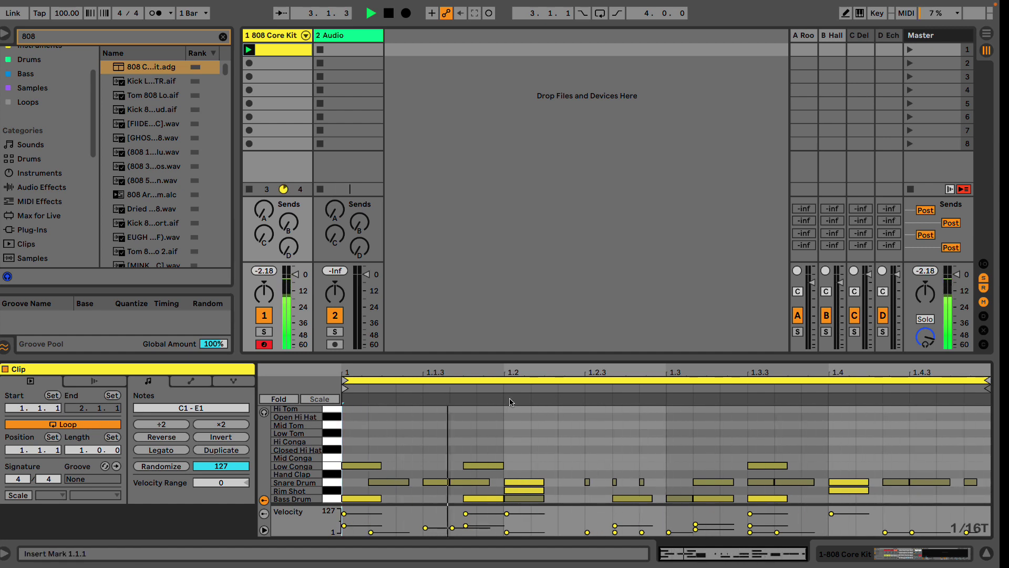
left_click(373, 477)
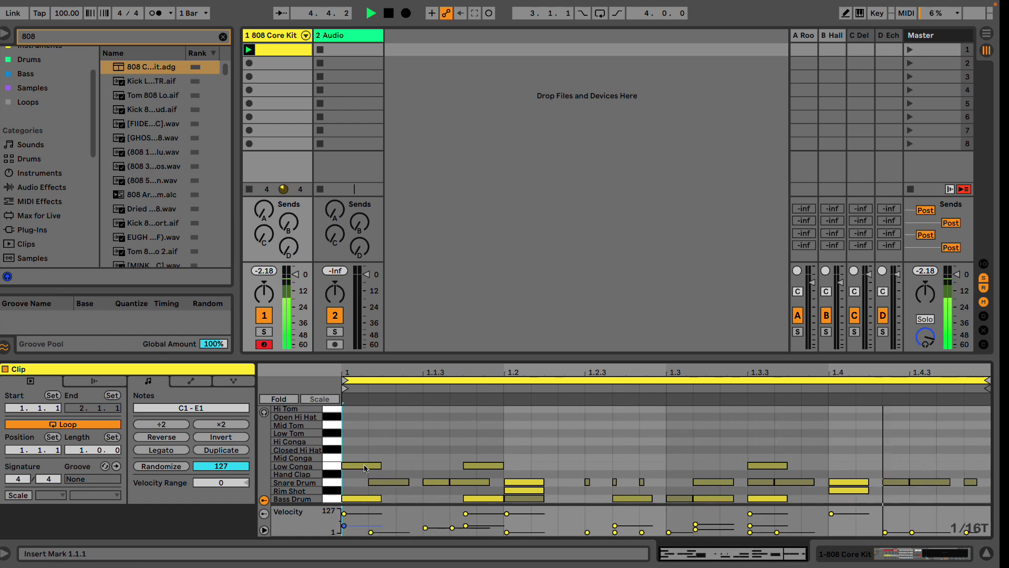
key("space")
key("ctrl+a")
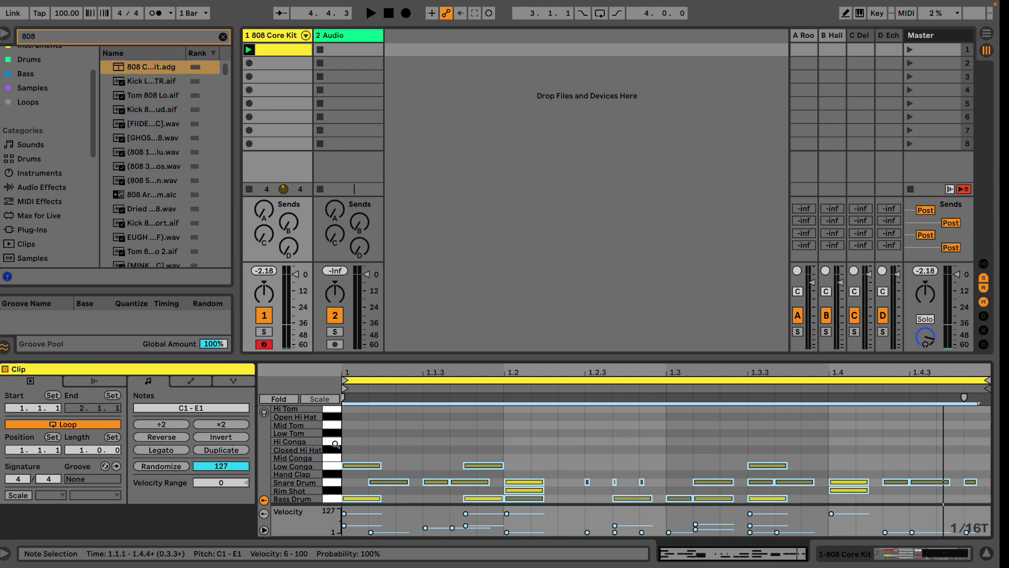
Step: Clear the clip's notes, switch to Draw mode, and remove stray conga notes
key("ctrl+z")
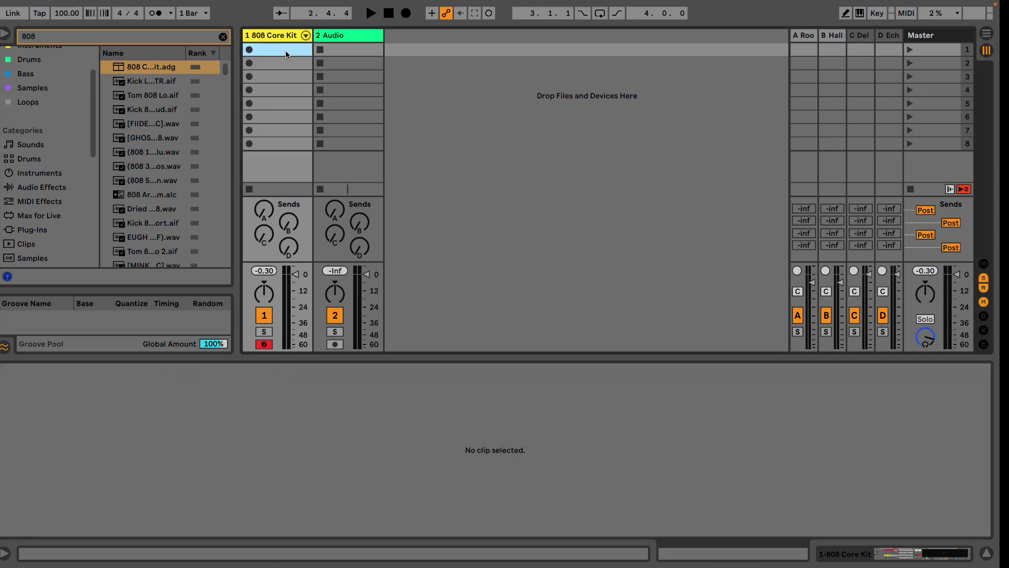
key("b")
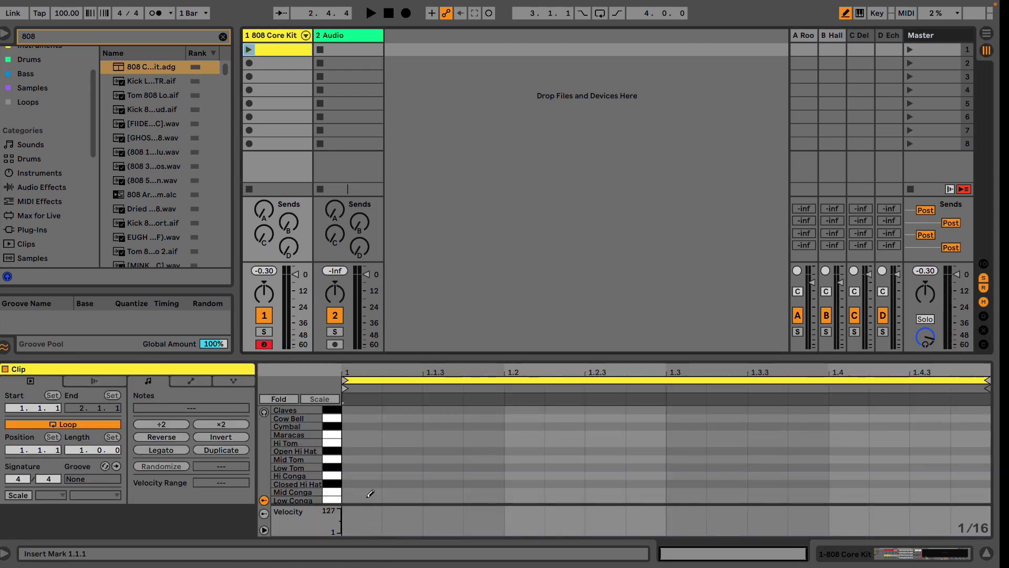
left_click(368, 498)
left_click(491, 497)
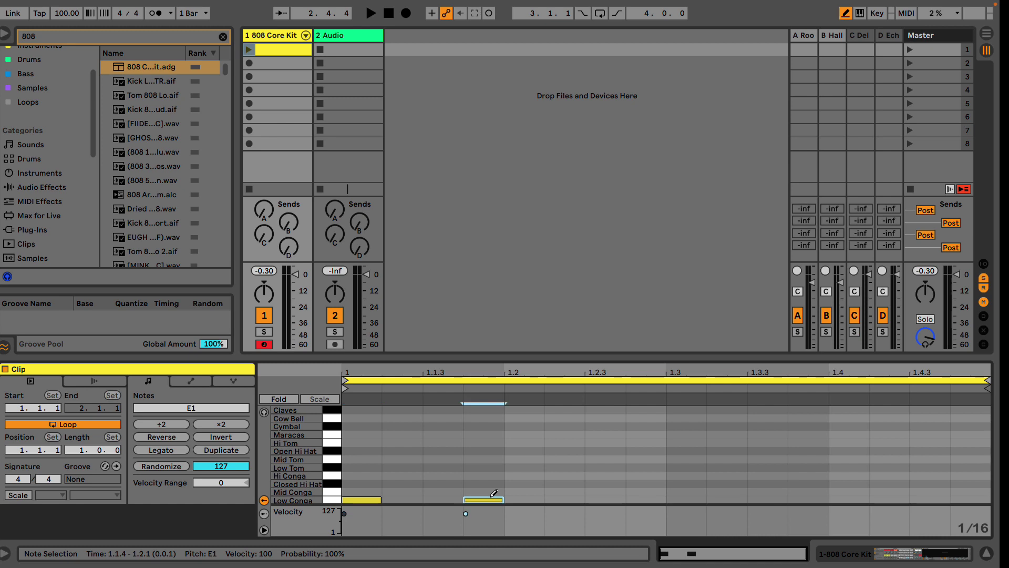
left_click(679, 491)
left_click(680, 489)
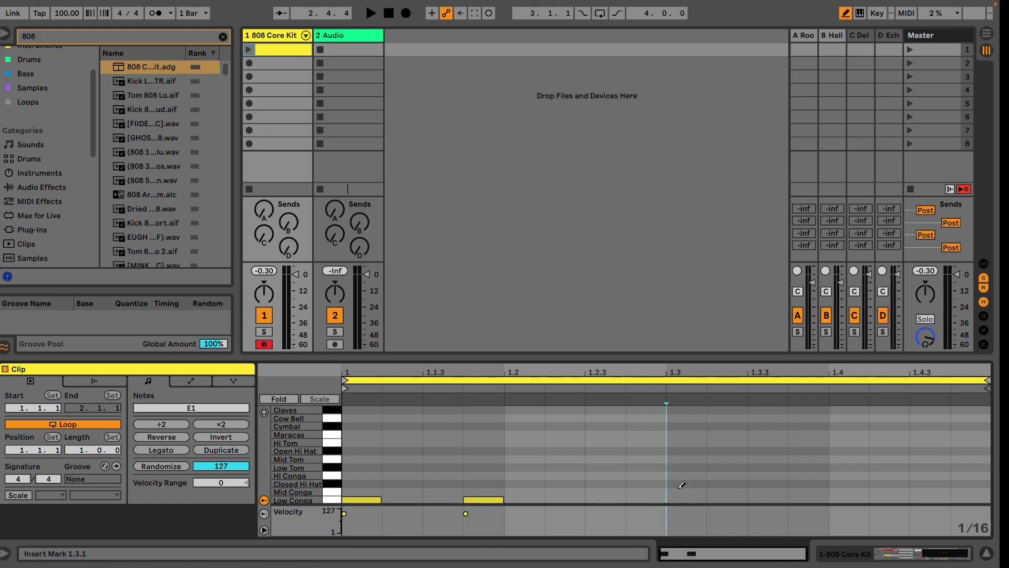
scroll(683, 483, "down", 2)
left_click(376, 462)
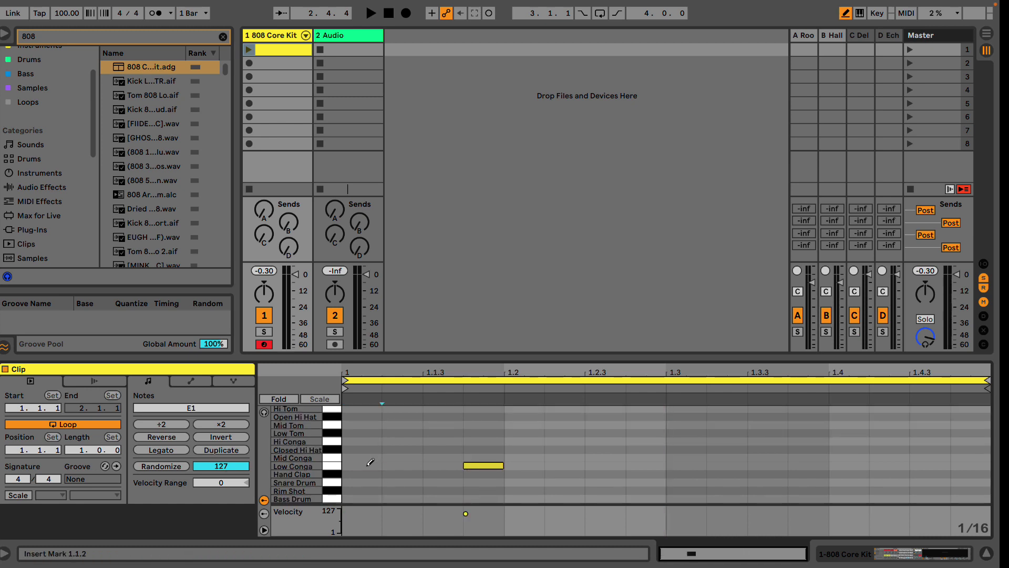
Step: Draw kicks at 1.1.1, 1.1.4, 1.3.3 and snares at 1.2, 1.4, then show the track's devices
left_click(484, 465)
left_click(493, 497)
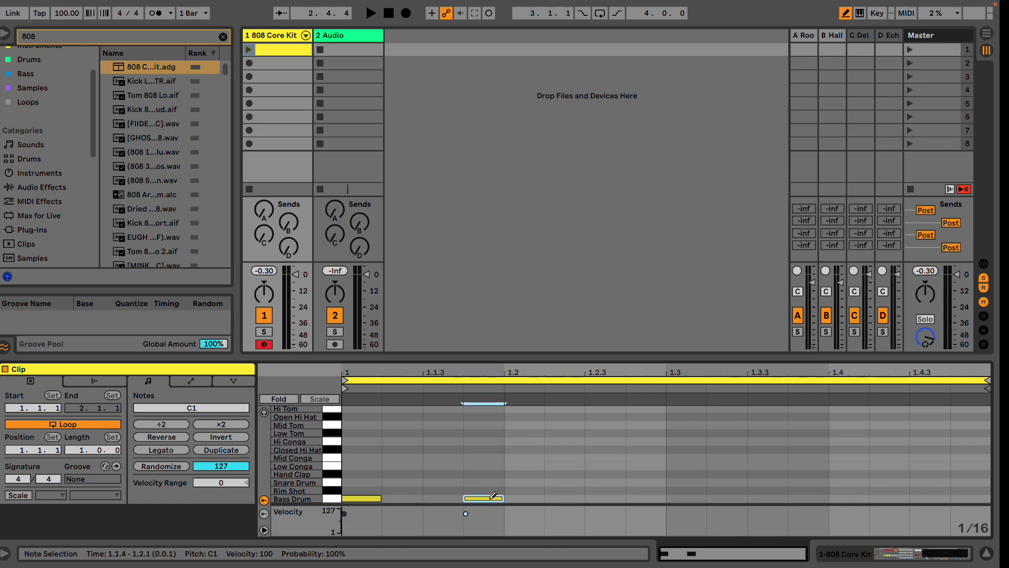
left_click(530, 482)
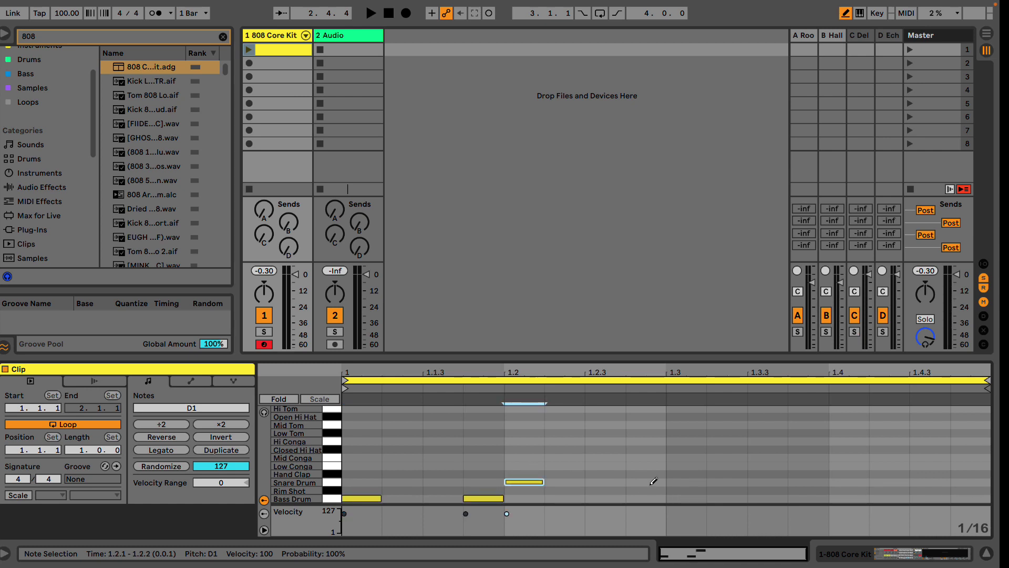
left_click(838, 481)
left_click(771, 498)
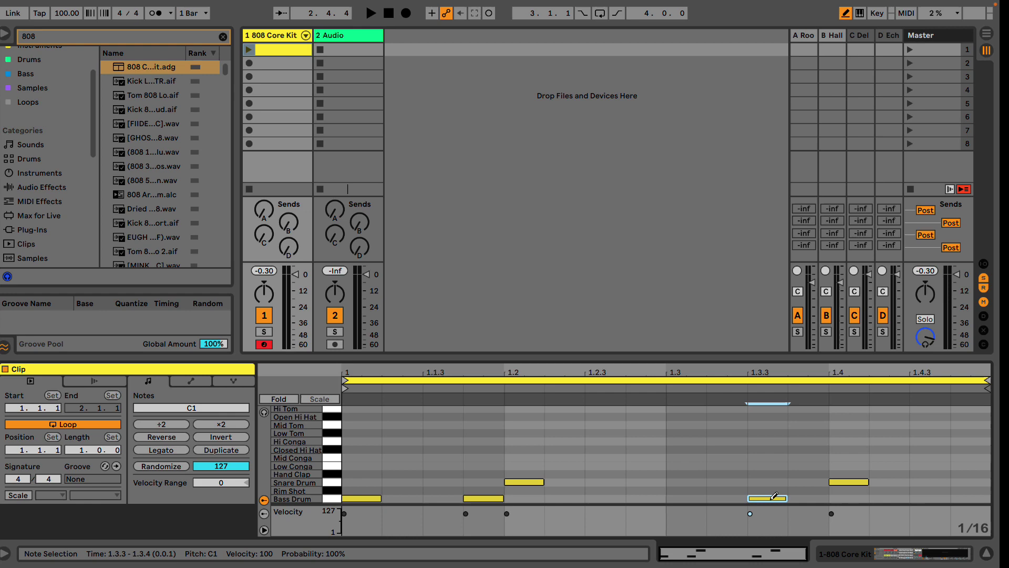
key("b")
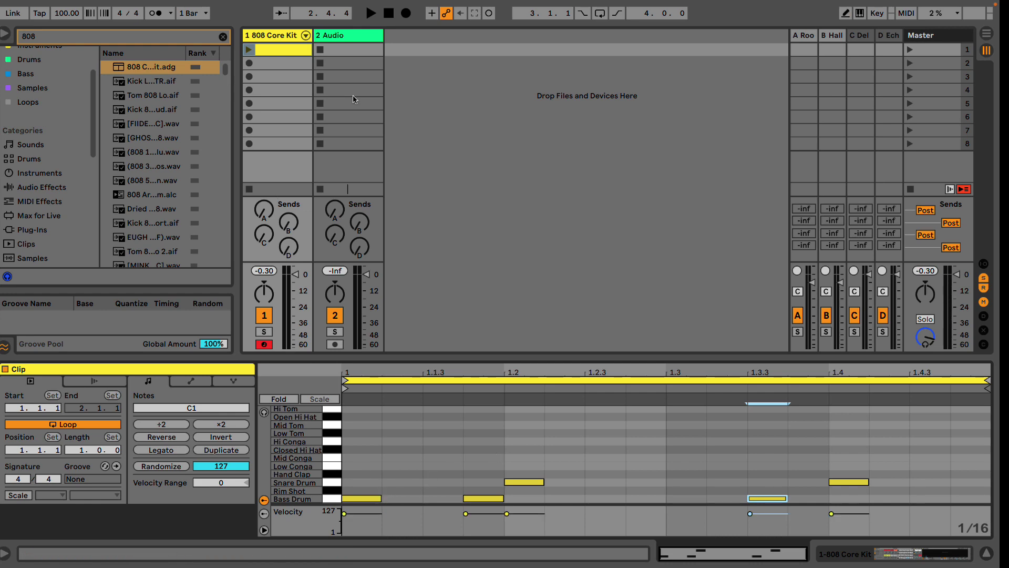
left_click(267, 35)
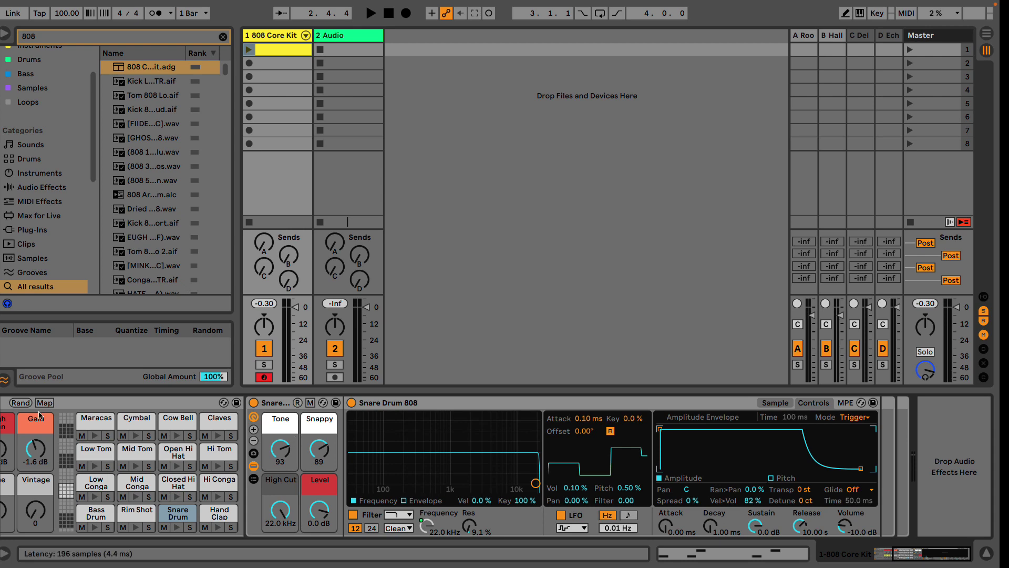
Step: Fold the drum rack and load the Delay effect onto the 808 Core Kit track
double_click(74, 406)
key("ctrl+f")
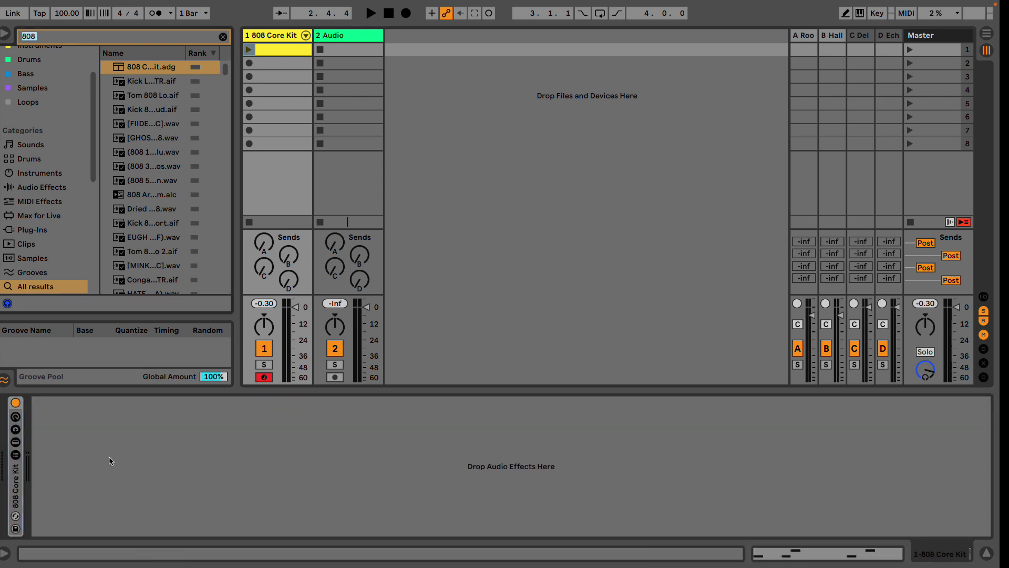
type("del")
key("Down")
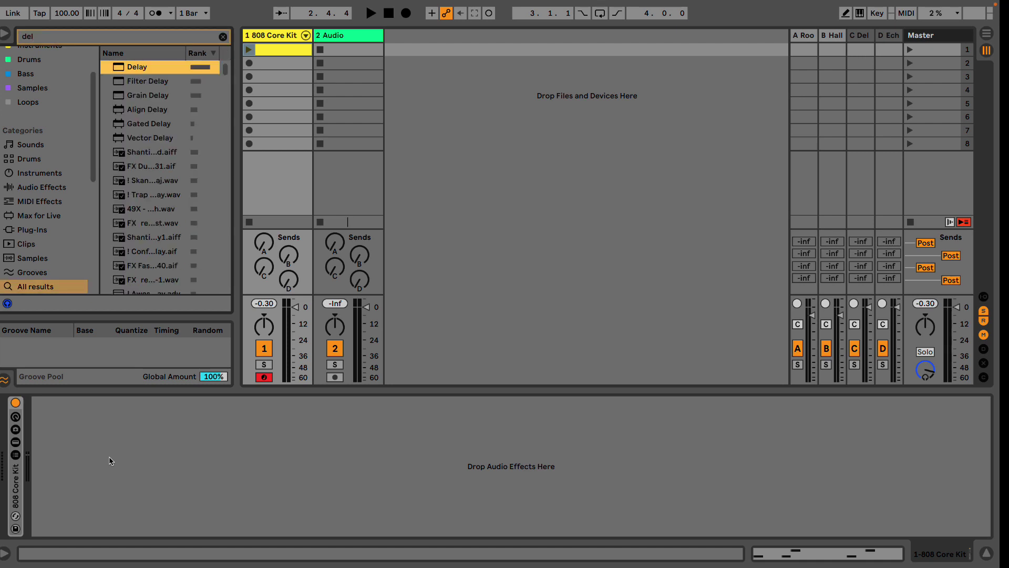
key("Return")
Step: Switch the Delay off, then play and stop the 808 Core Kit clip
left_click(103, 407)
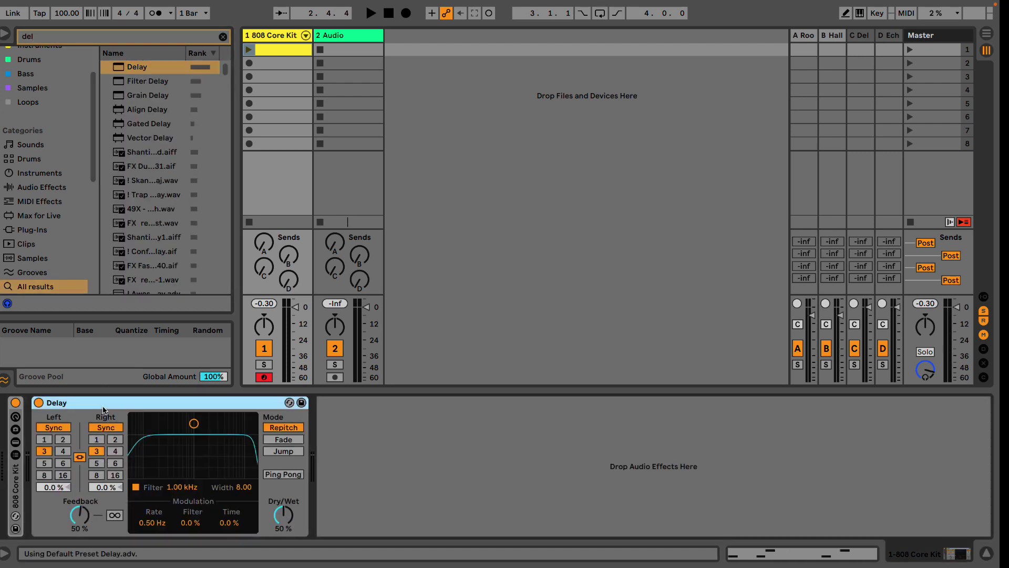
key("0")
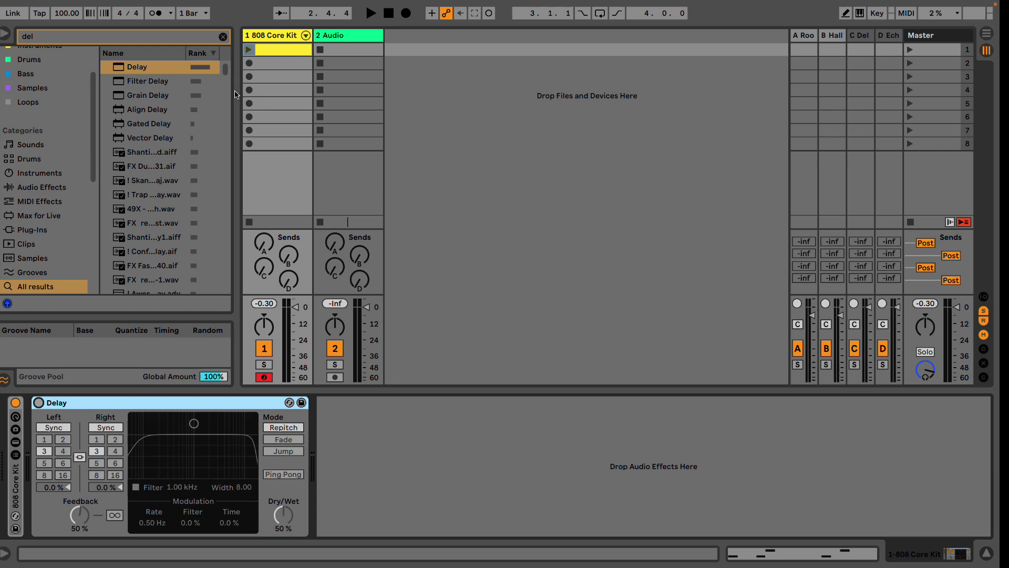
left_click(249, 51)
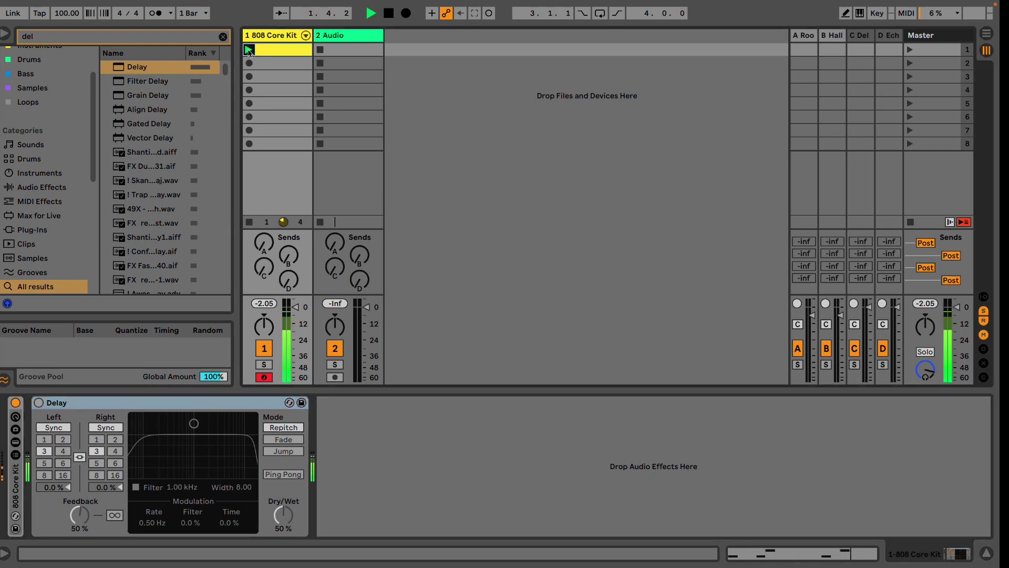
key("space")
Step: Turn the Delay back on with time 1, 20% Dry/Wet and a 1.20 kHz filter
left_click(41, 403)
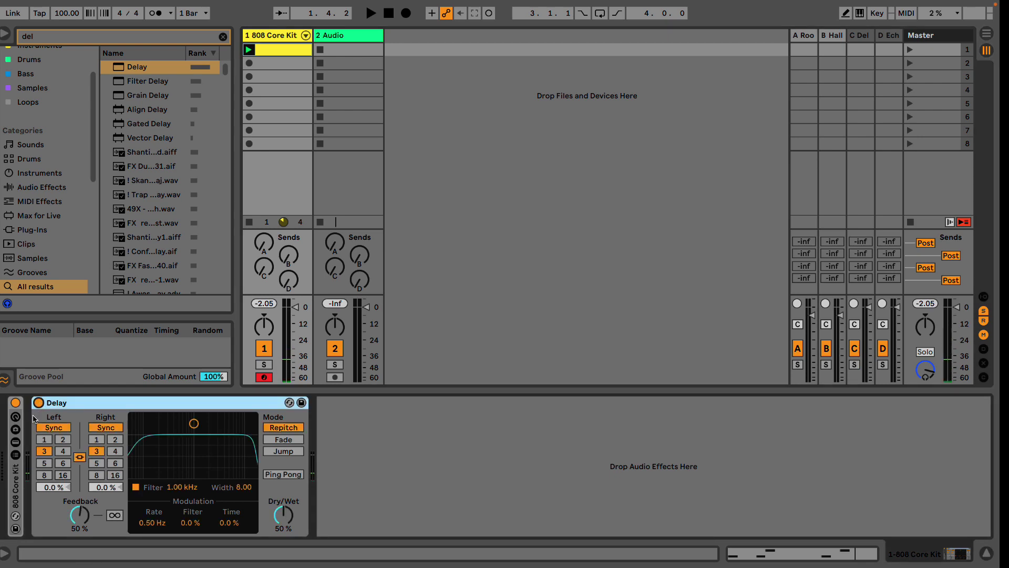
left_click(43, 443)
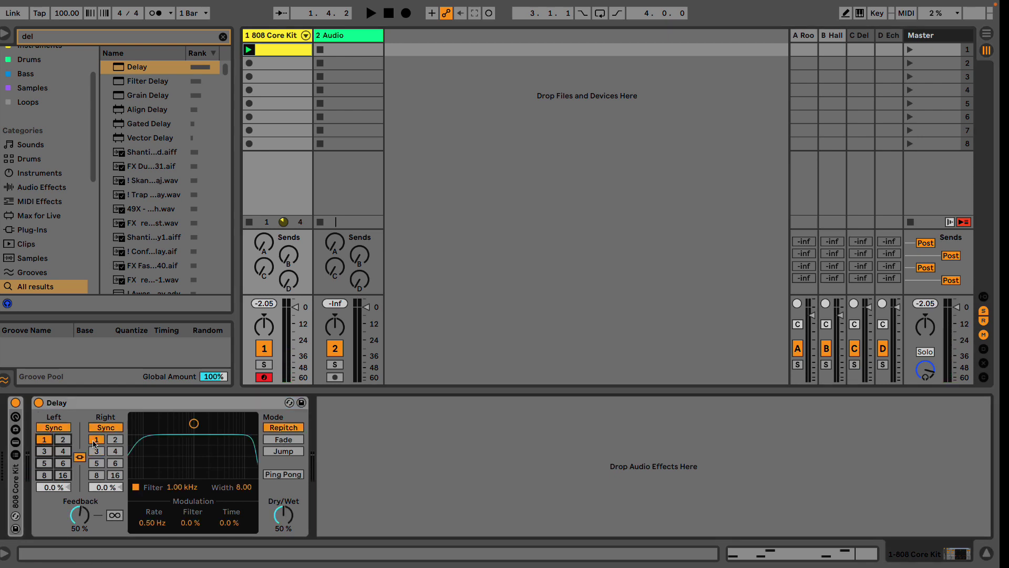
left_click_drag(283, 514, 284, 541)
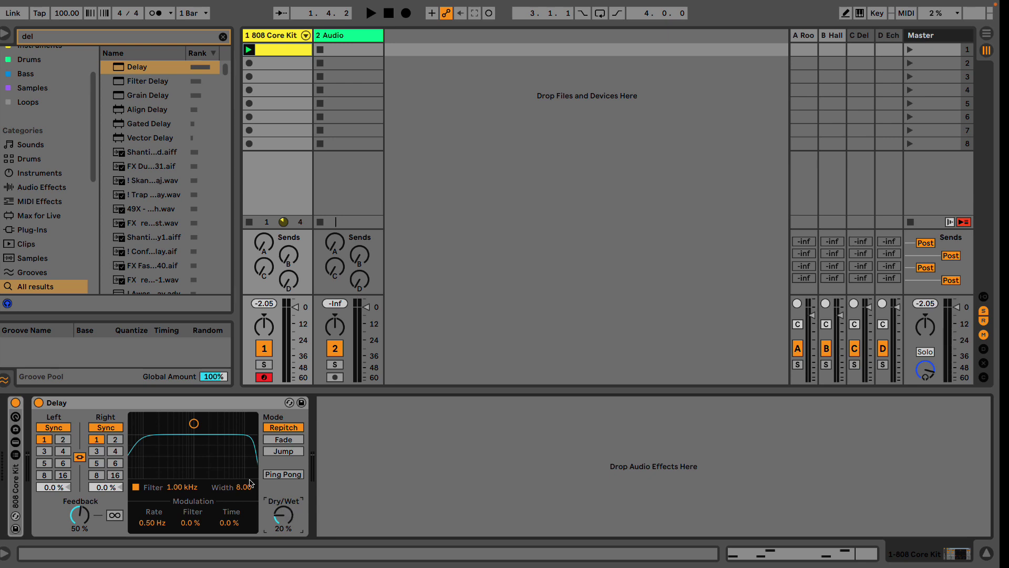
left_click_drag(175, 451, 179, 460)
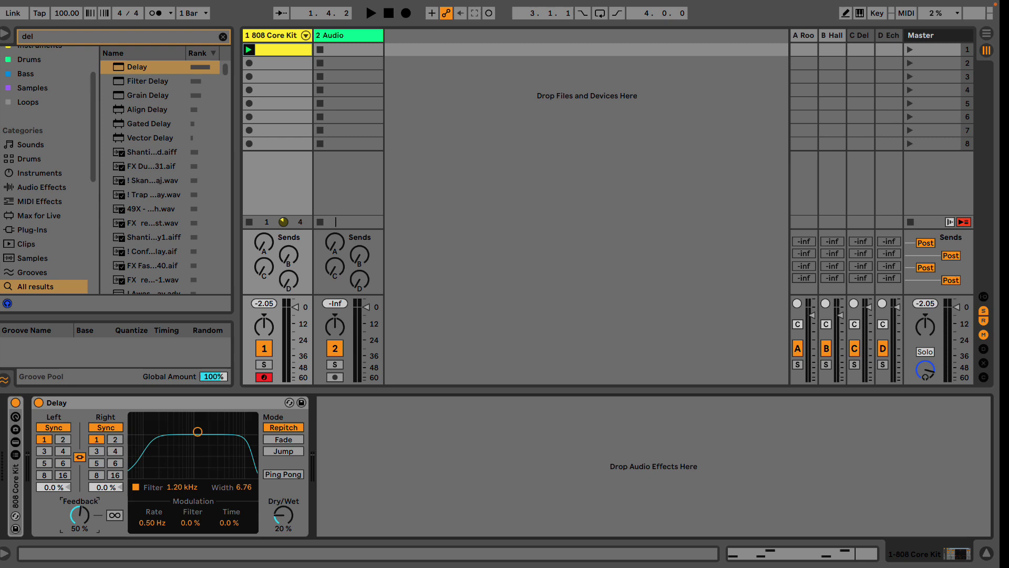
key("space")
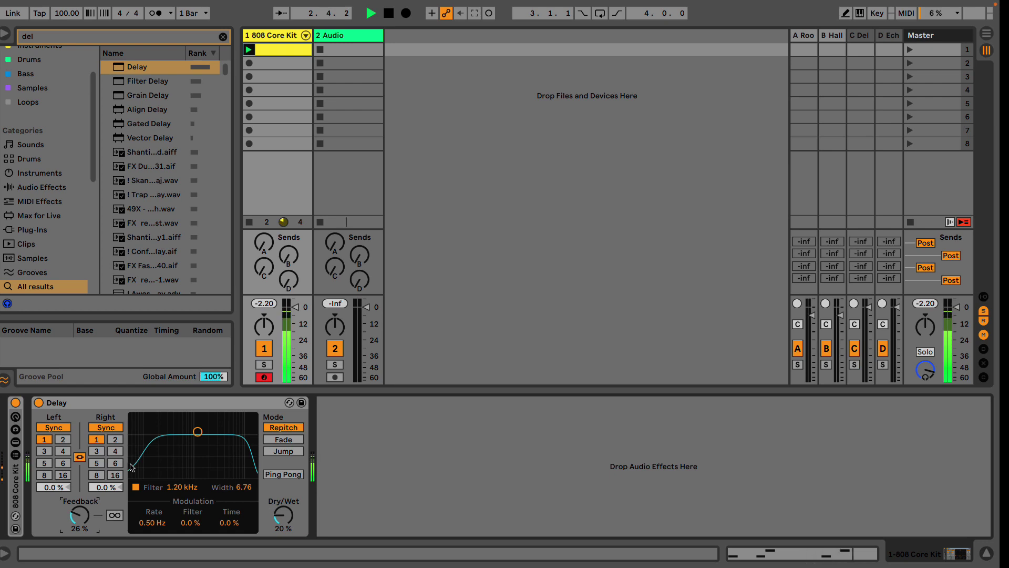
Step: Set both channel offsets to -33%, then change the delay time to 2 and audition
left_click(52, 487)
type("-33")
key("Return")
key("space")
left_click(97, 489)
type("-33")
key("Return")
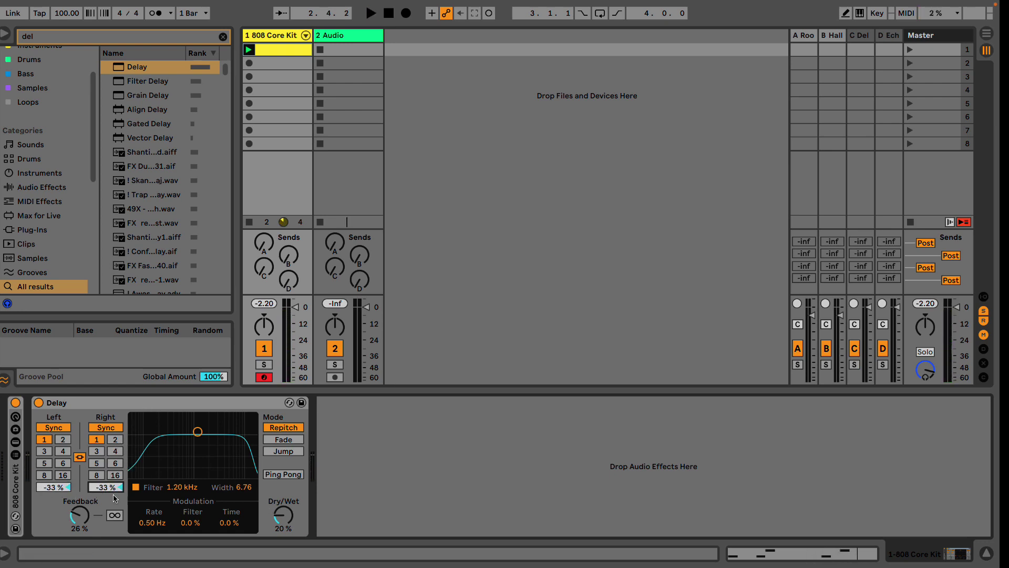
key("space")
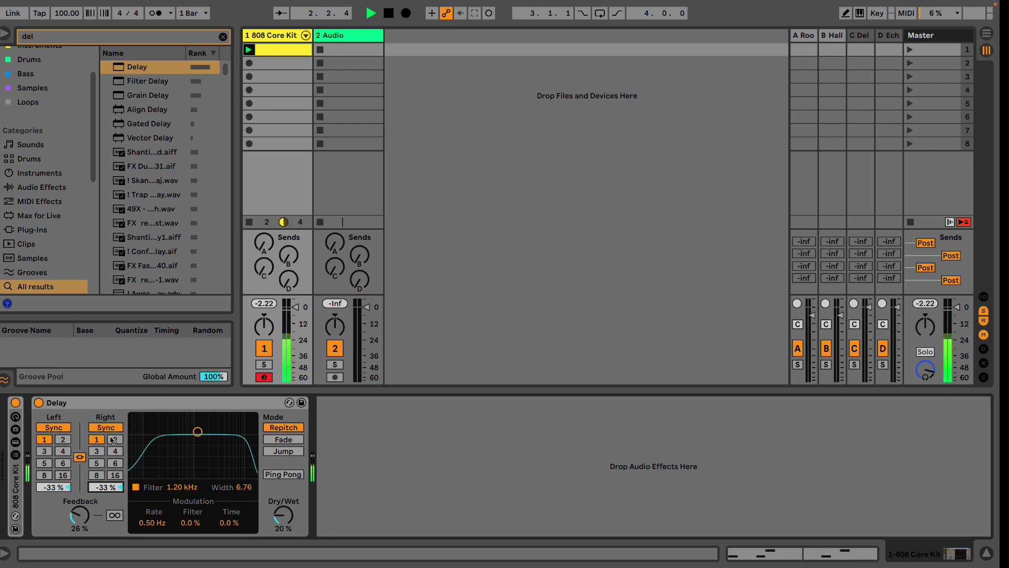
key("space")
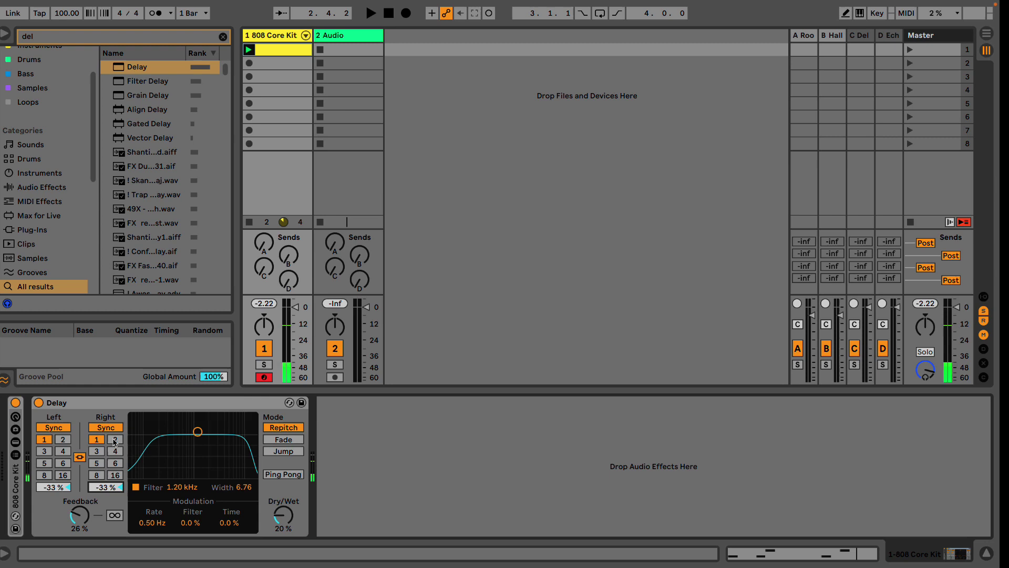
left_click(115, 440)
key("space")
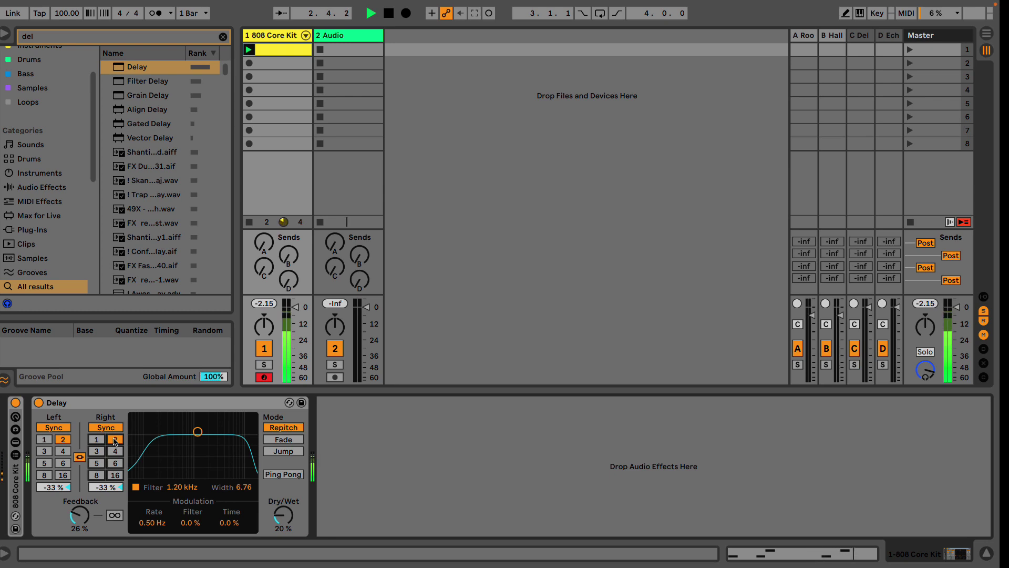
Step: Switch the Delay to Fade mode, raise Dry/Wet to 23%, and reset the left offset to 0%
left_click(283, 439)
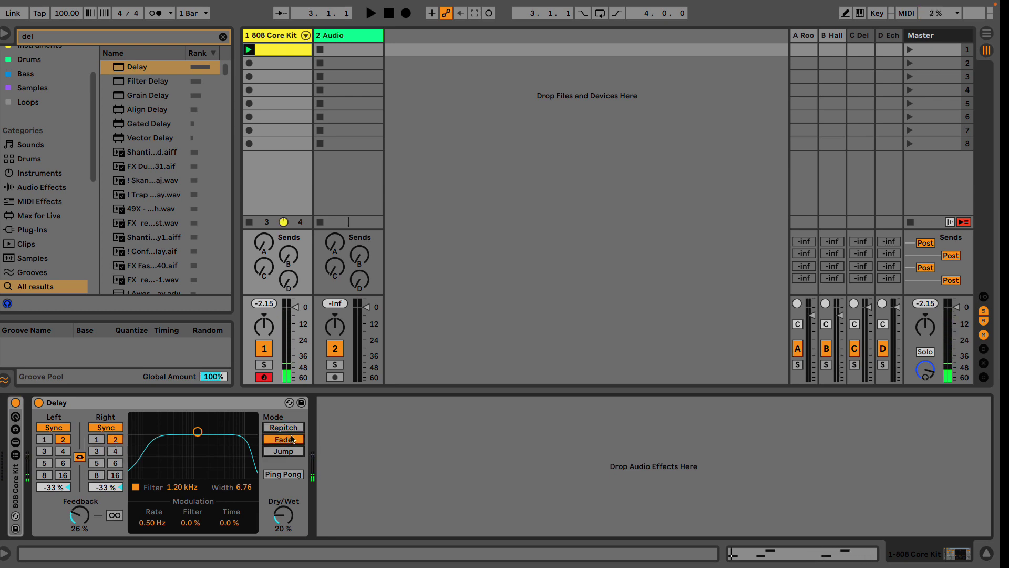
left_click_drag(282, 517, 281, 514)
left_click(106, 487)
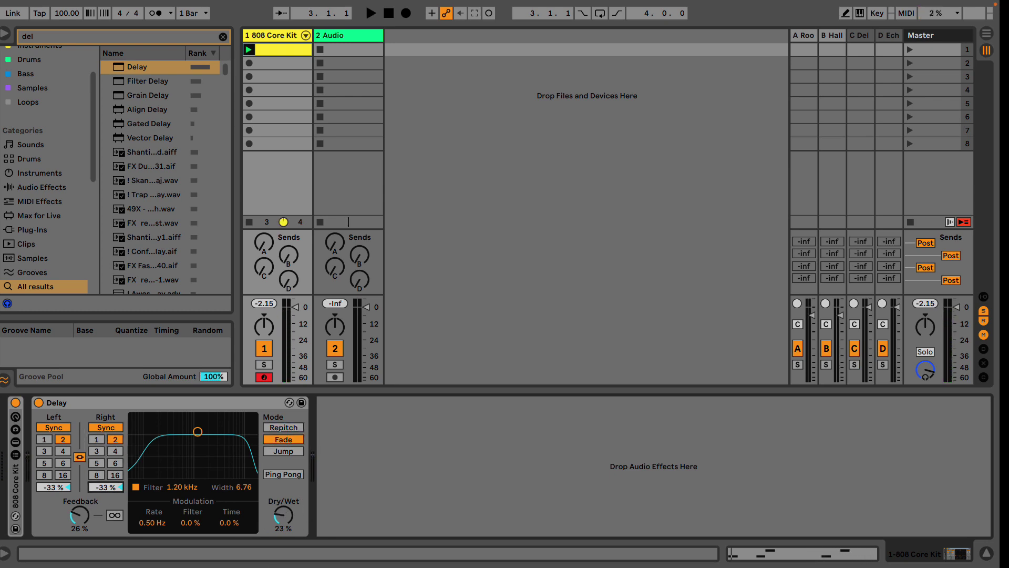
left_click(55, 486)
key("Delete")
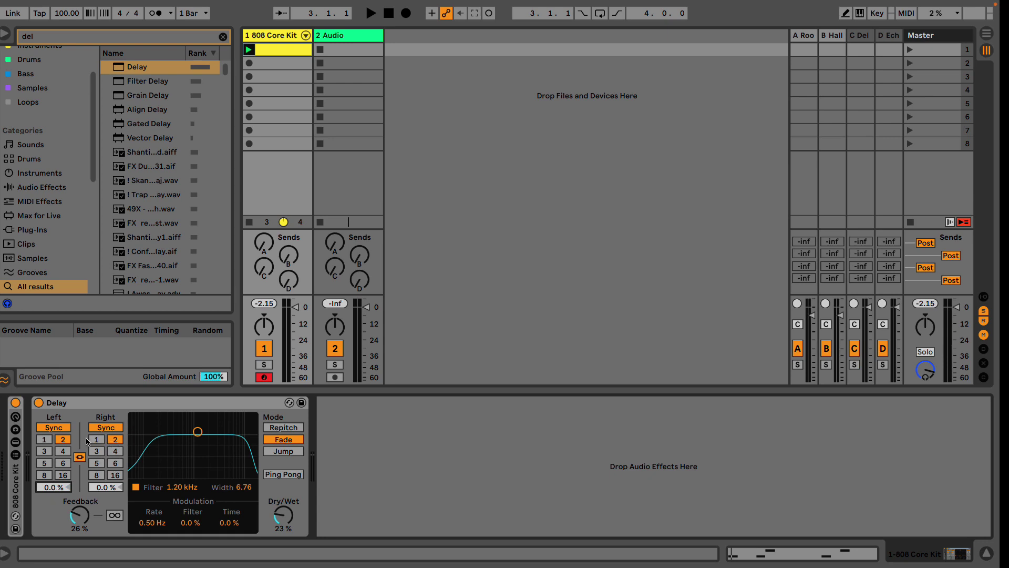
key("space")
Step: Try delay times 4, 6, 2 and 3, and narrow the filter width to 5.87
left_click(62, 451)
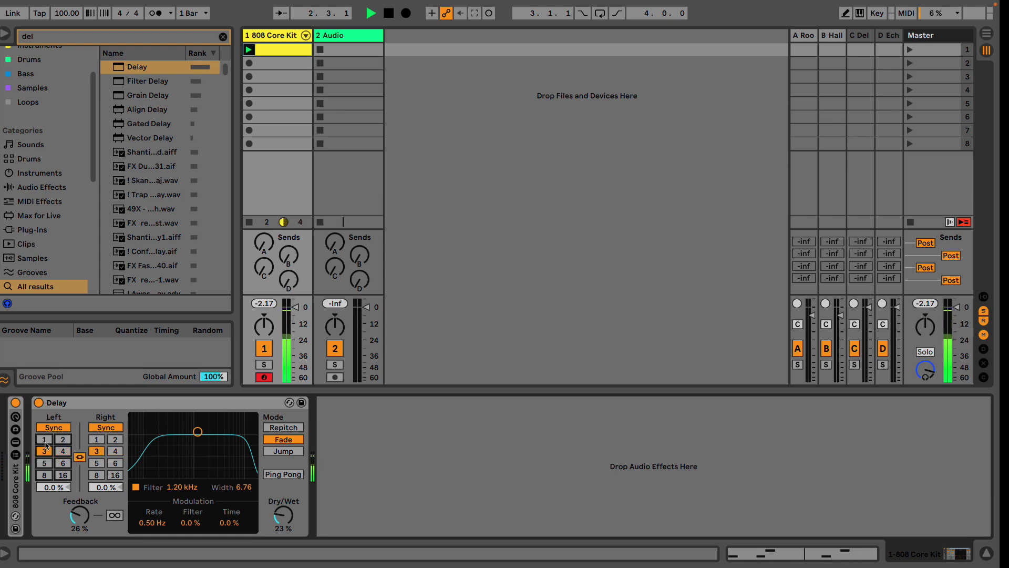
left_click(115, 462)
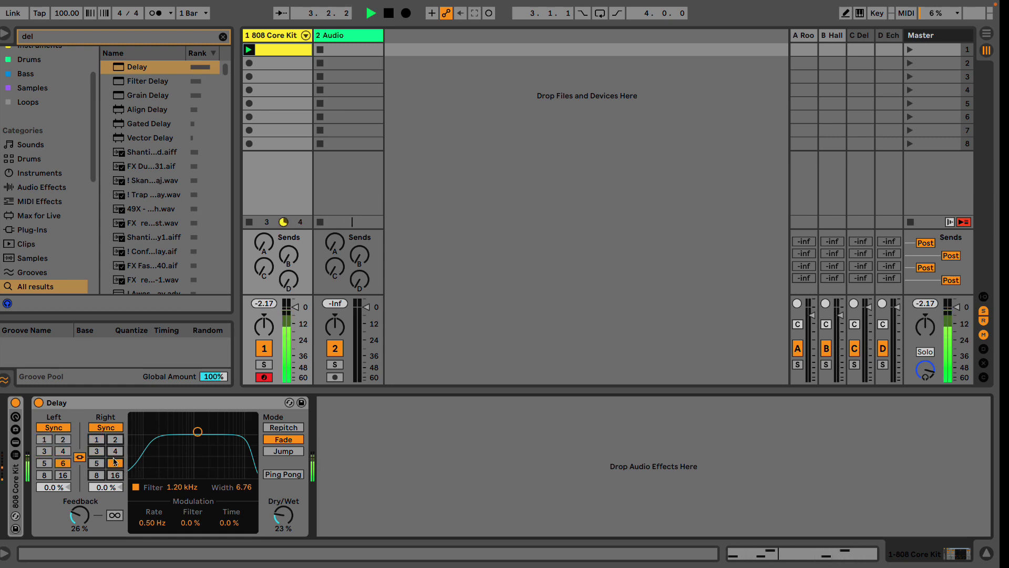
left_click(115, 439)
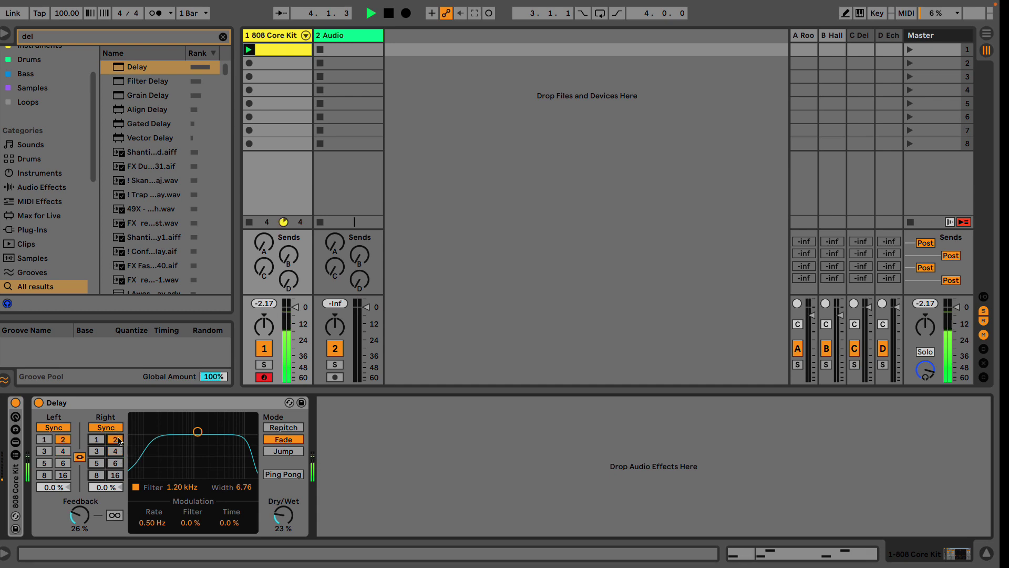
left_click(96, 451)
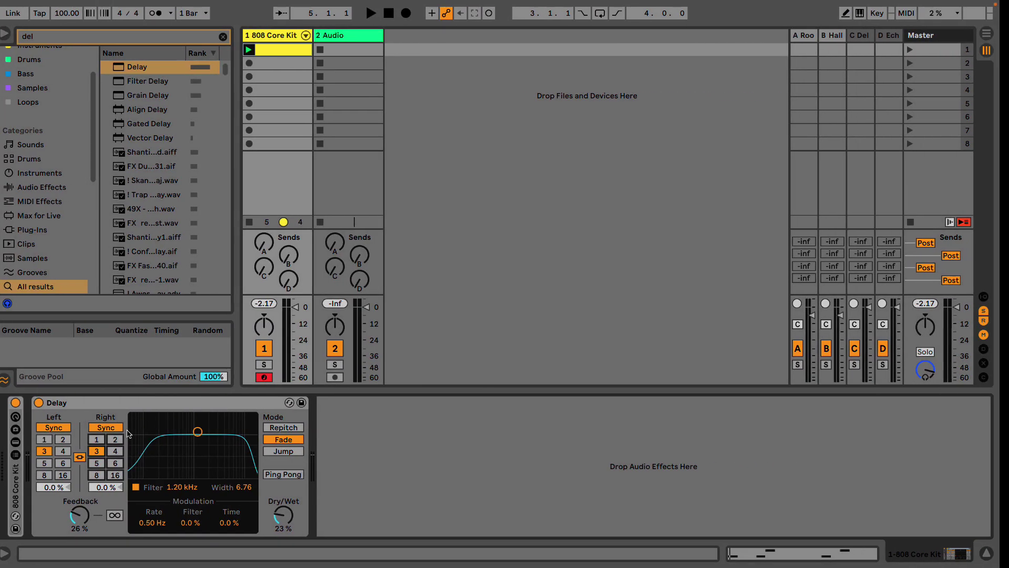
left_click_drag(197, 431, 198, 437)
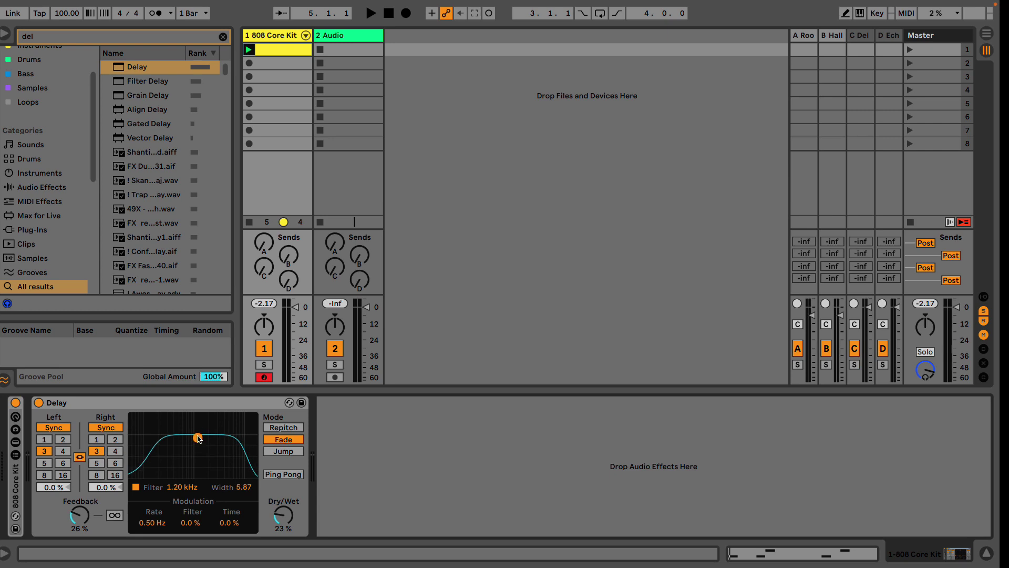
key("space")
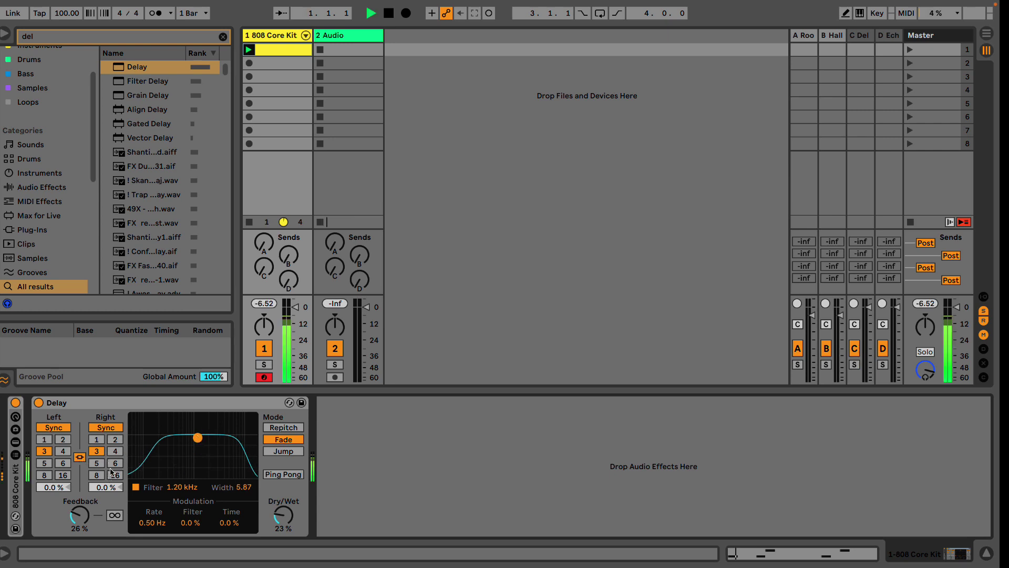
Step: Audition times 2, 1 and 4, settle on 2, and reset both offsets to 0%
left_click(116, 440)
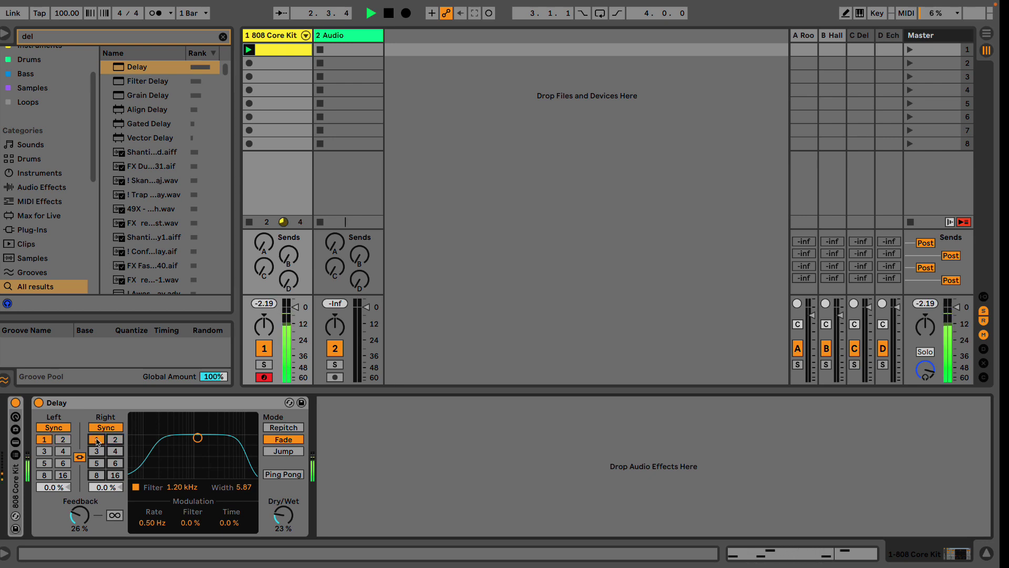
left_click(96, 441)
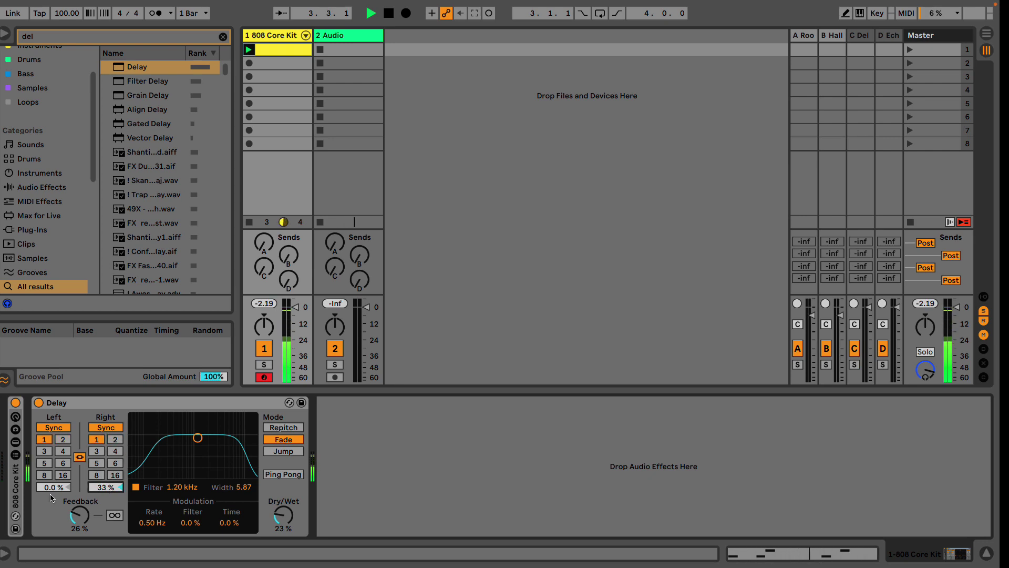
left_click(115, 451)
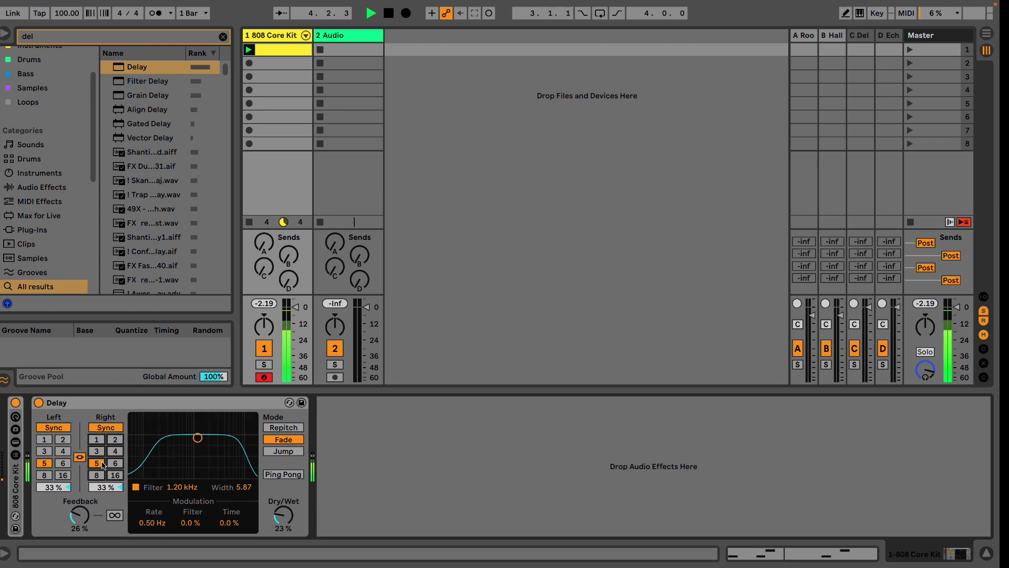
left_click(115, 439)
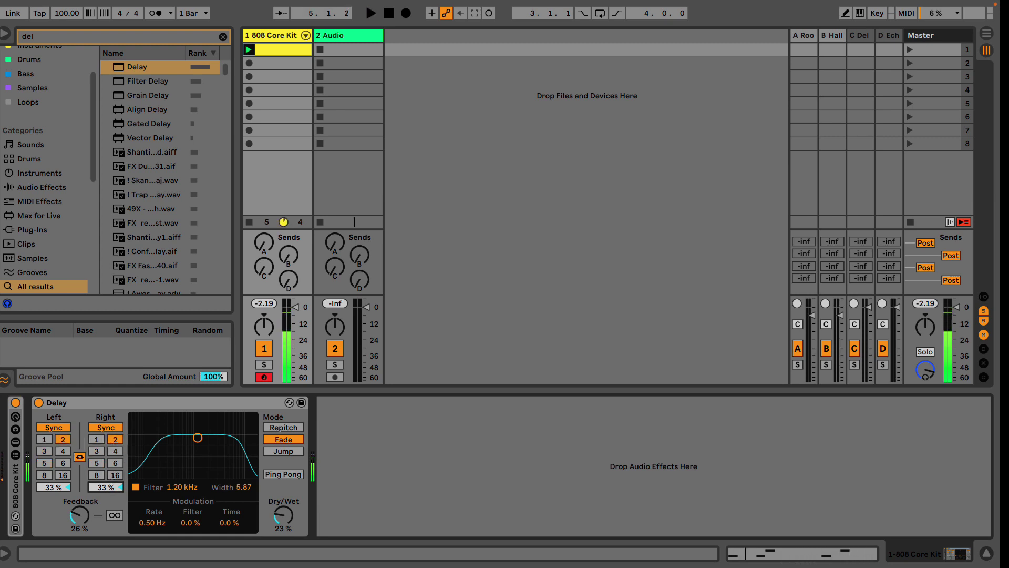
left_click_drag(112, 481, 112, 521)
key("space")
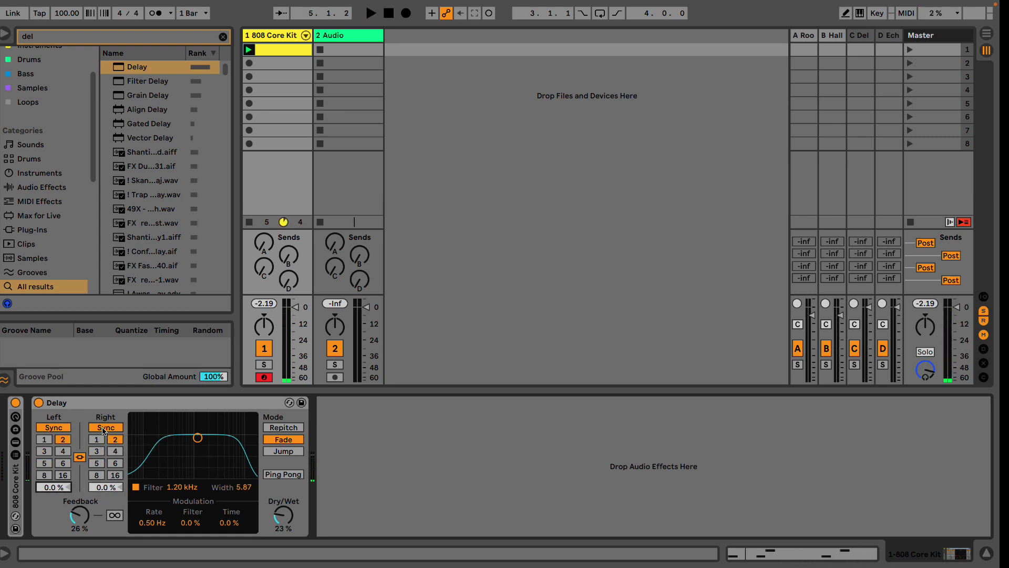
Step: Switch the Delay to free time and tune the linked time to 66.8 ms while listening
left_click(45, 427)
left_click_drag(53, 452, 60, 473)
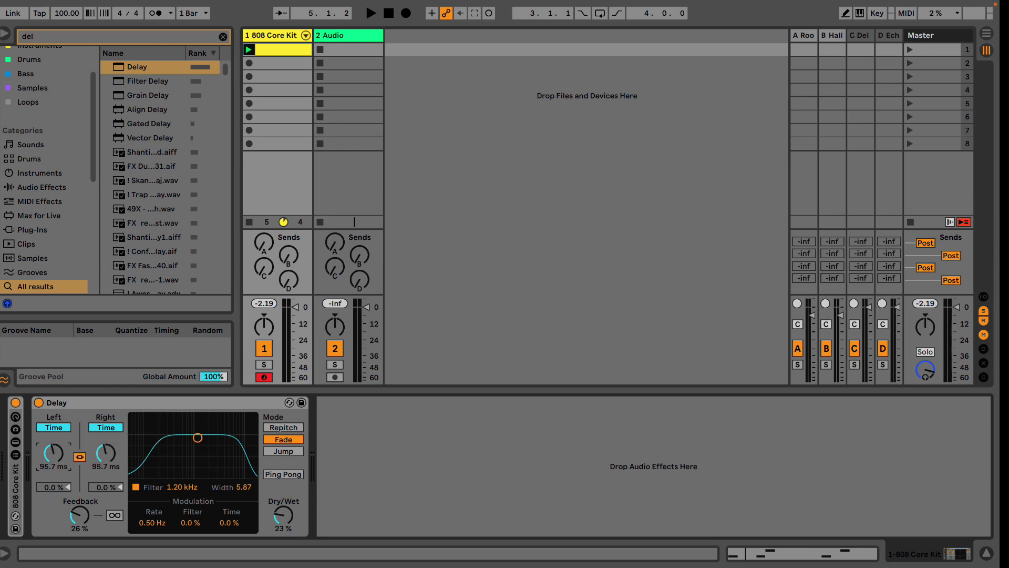
key("space")
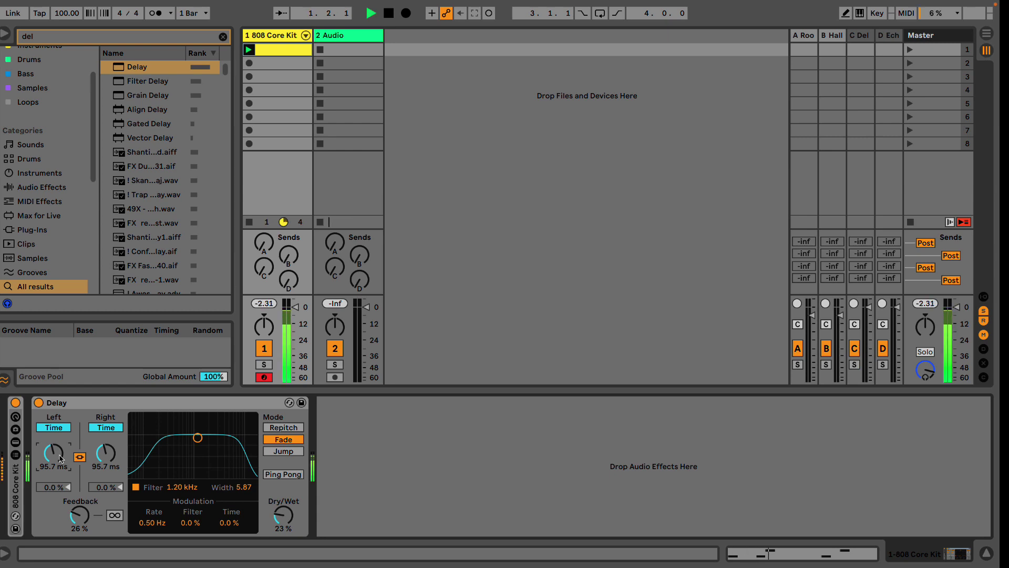
mouse_move(61, 458)
left_mouse_down()
mouse_move(61, 431)
mouse_move(60, 473)
mouse_move(61, 442)
mouse_move(60, 470)
mouse_move(60, 458)
left_mouse_up()
key("space")
left_click(60, 458)
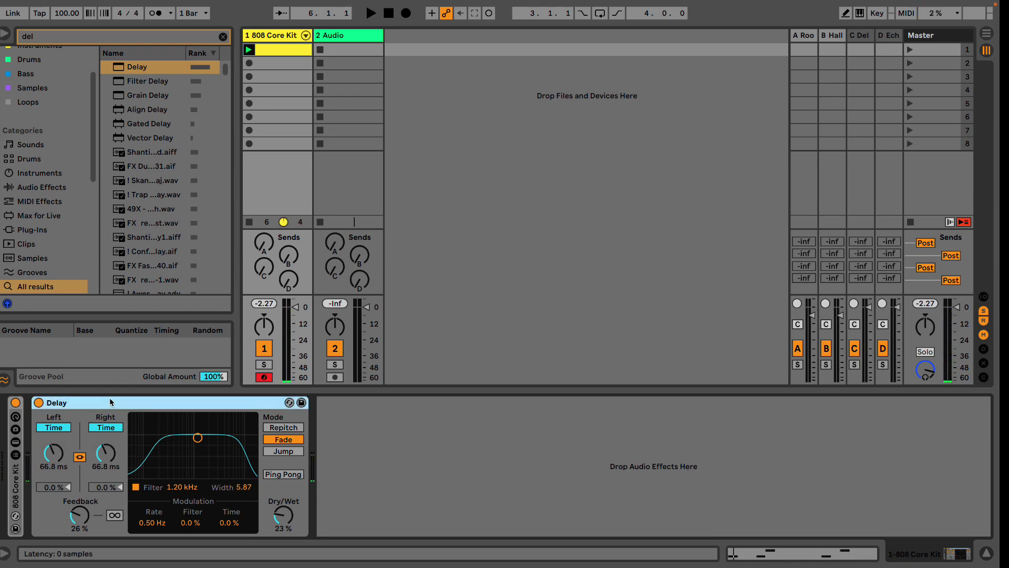
Step: Show the 808 Core Kit clip's notes in an enlarged editor and marquee-select the kicks and snares
left_click(282, 50)
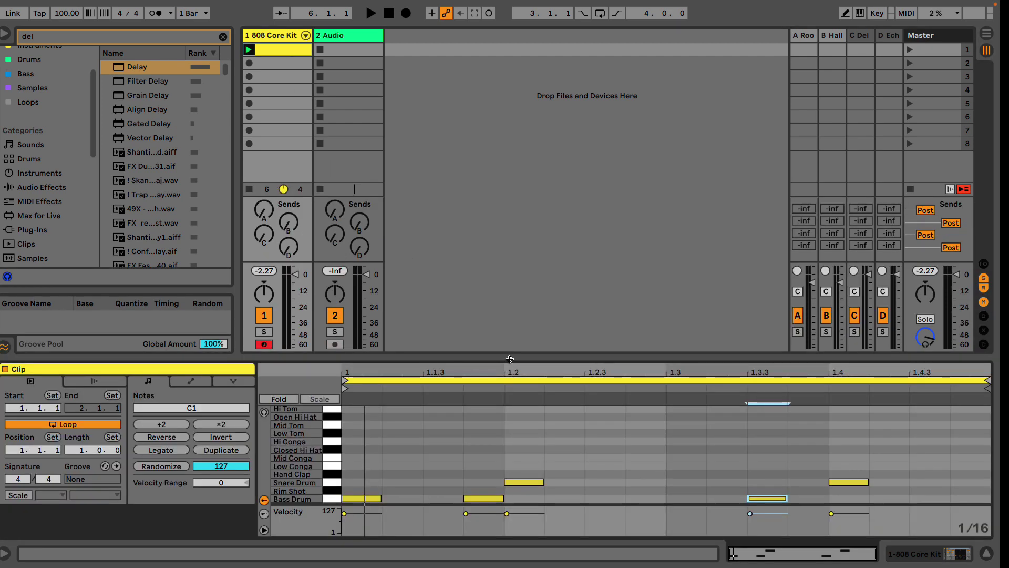
left_click_drag(510, 358, 509, 312)
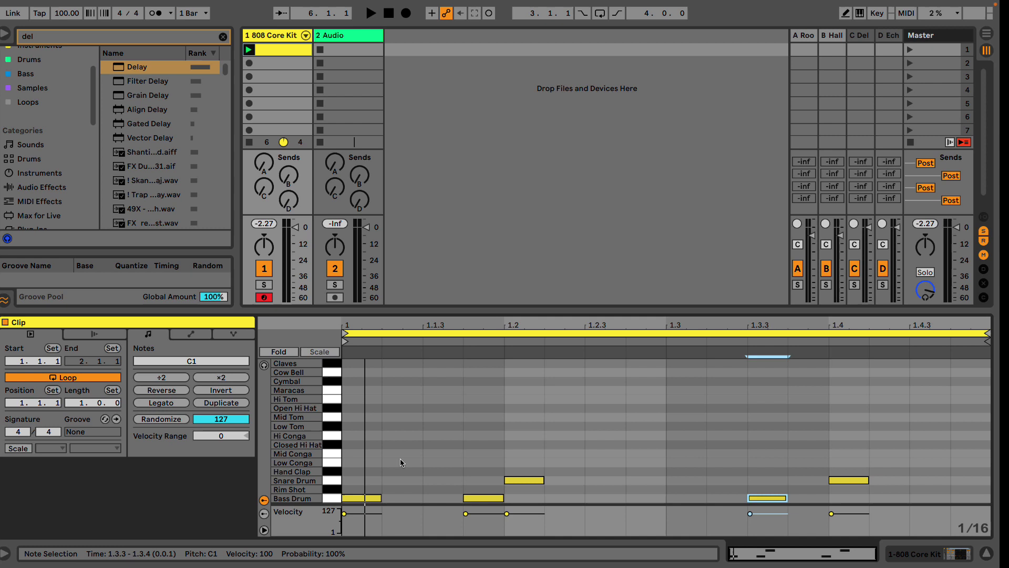
left_click_drag(825, 467, 337, 498)
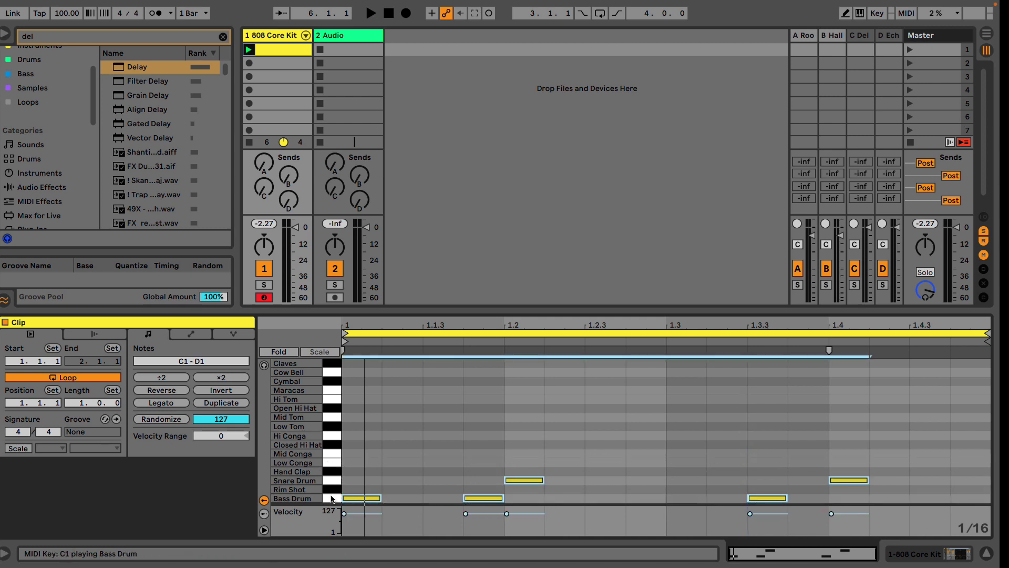
left_click(344, 469)
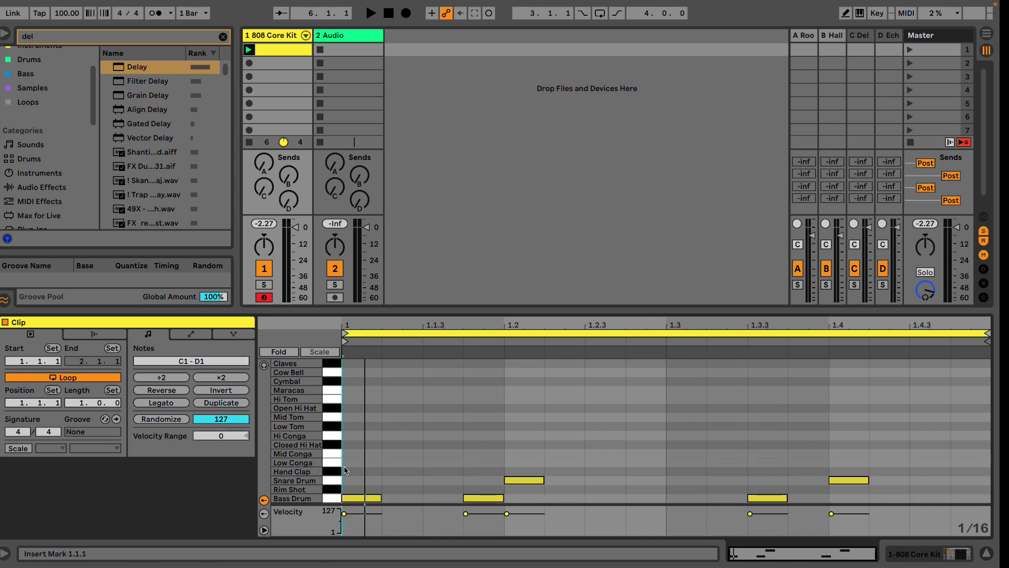